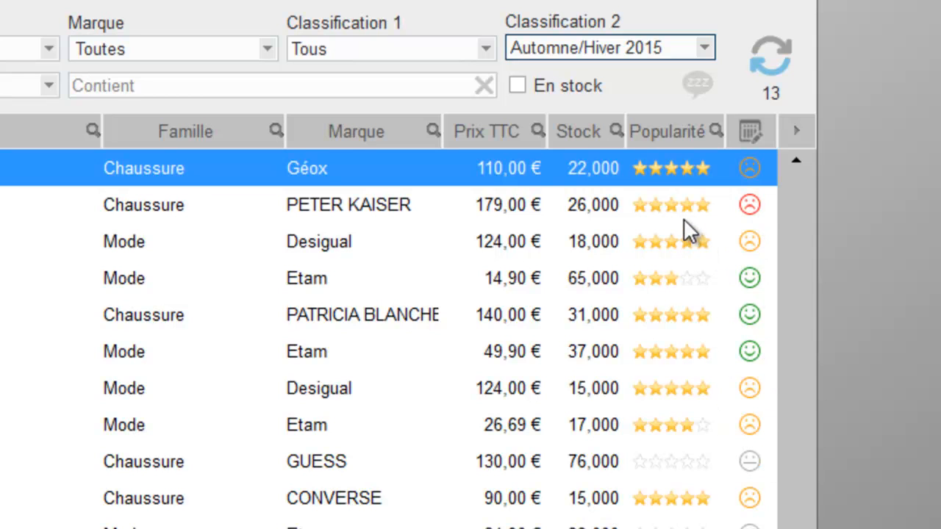
- Open the Naomi article record and examine the details of its size 36 Black variation
{"action": "left_click", "coordinate": [701, 206]}
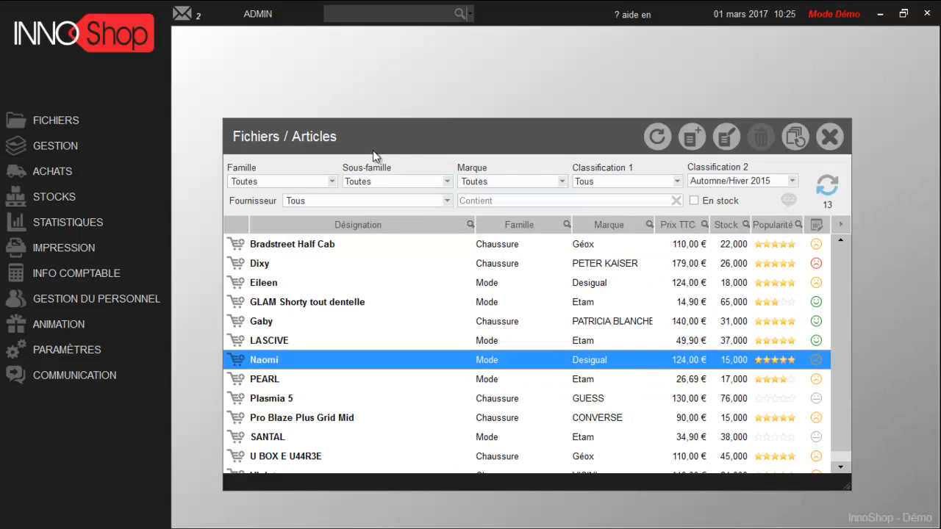
{"action": "double_click", "coordinate": [320, 358]}
{"action": "left_click", "coordinate": [406, 153]}
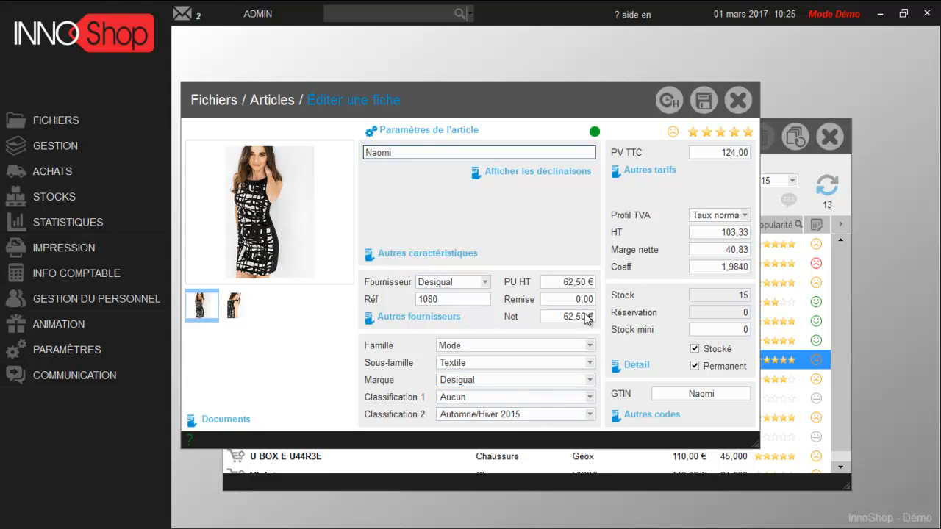
{"action": "left_click", "coordinate": [545, 176]}
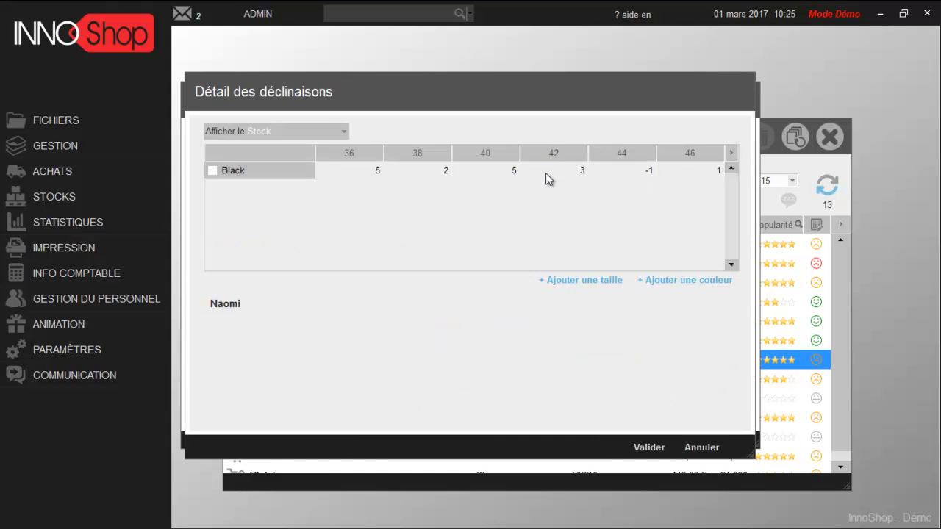
{"action": "left_click", "coordinate": [359, 174]}
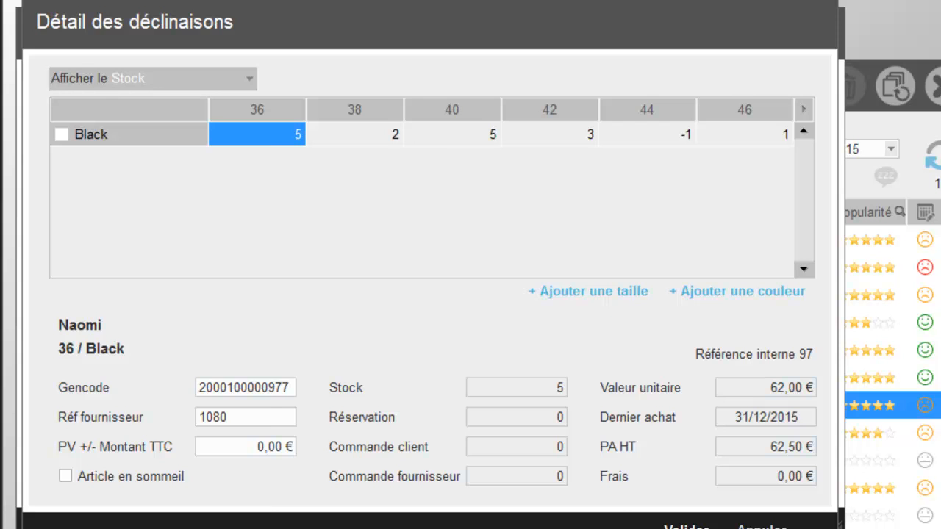
{"action": "left_click", "coordinate": [680, 526]}
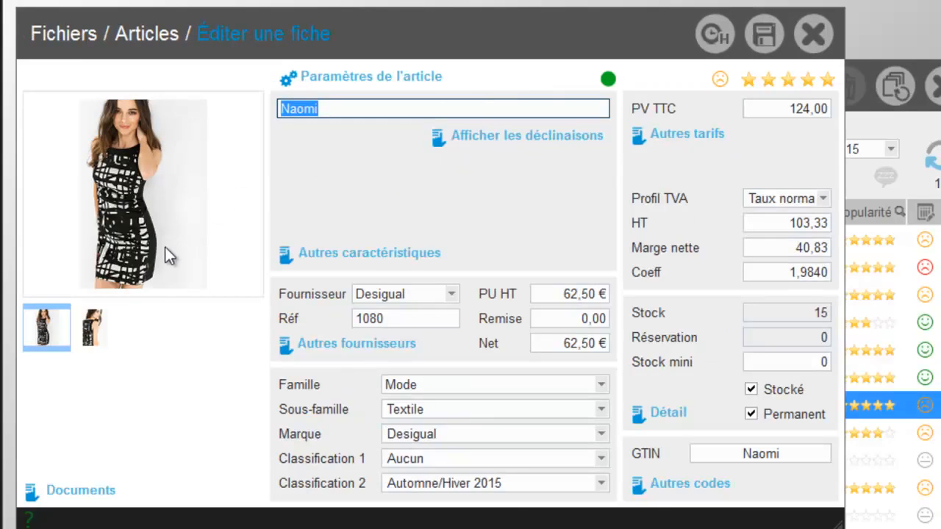
- Display the Naomi article's 2017 monthly purchase and sales statistics by quantity, and close the record
{"action": "left_click", "coordinate": [671, 416]}
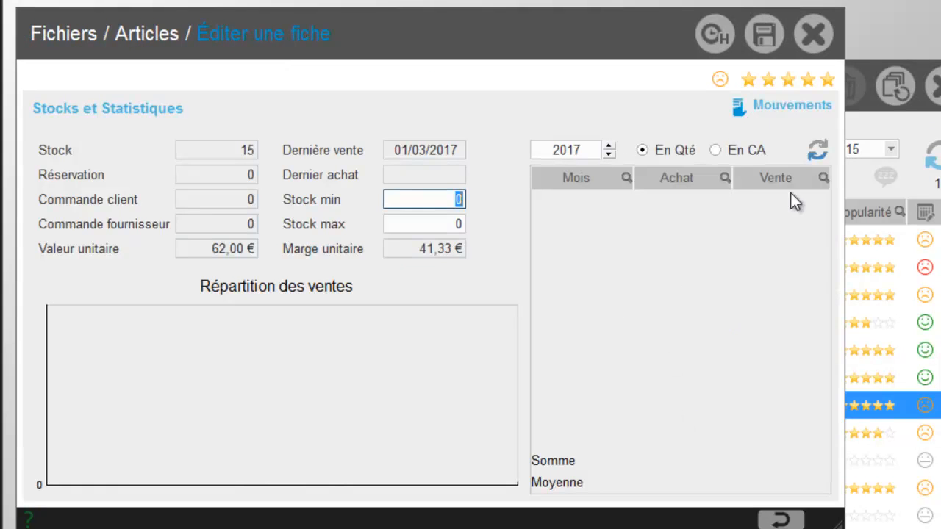
{"action": "left_click", "coordinate": [817, 149]}
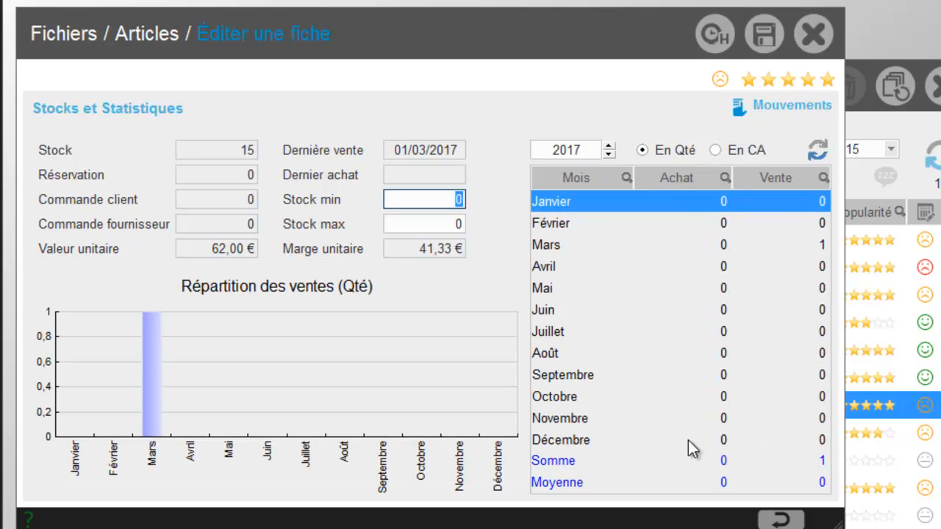
{"action": "left_click", "coordinate": [781, 519]}
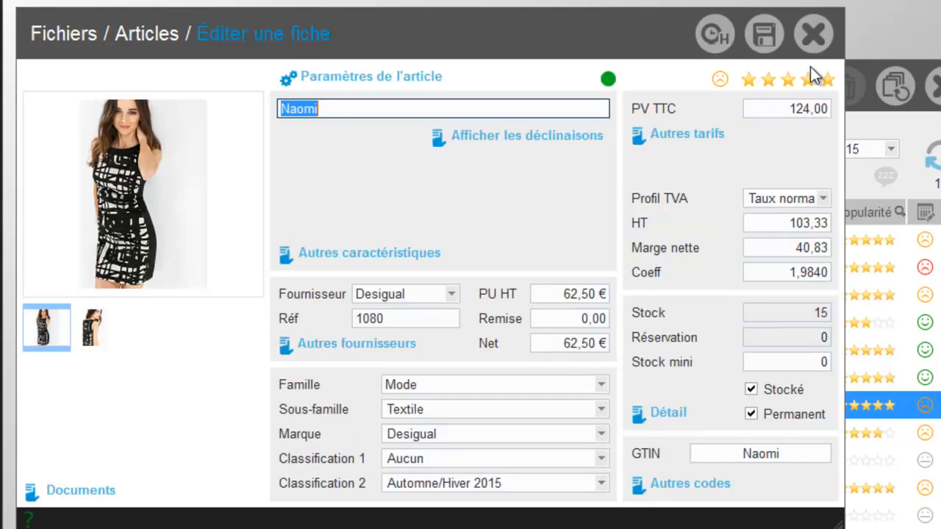
{"action": "left_click", "coordinate": [812, 35]}
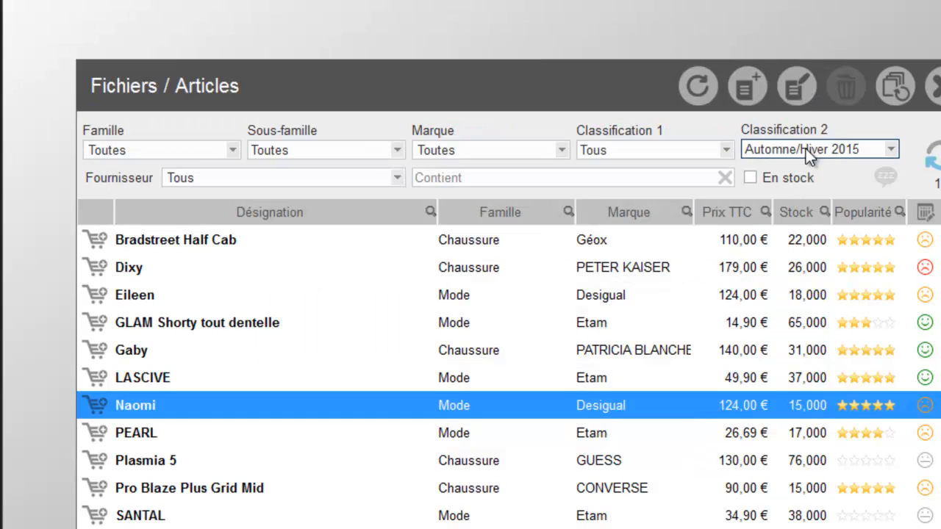
- Create an article named Levis 501 in the Mode family and make it an article with variations
{"action": "left_click", "coordinate": [758, 81]}
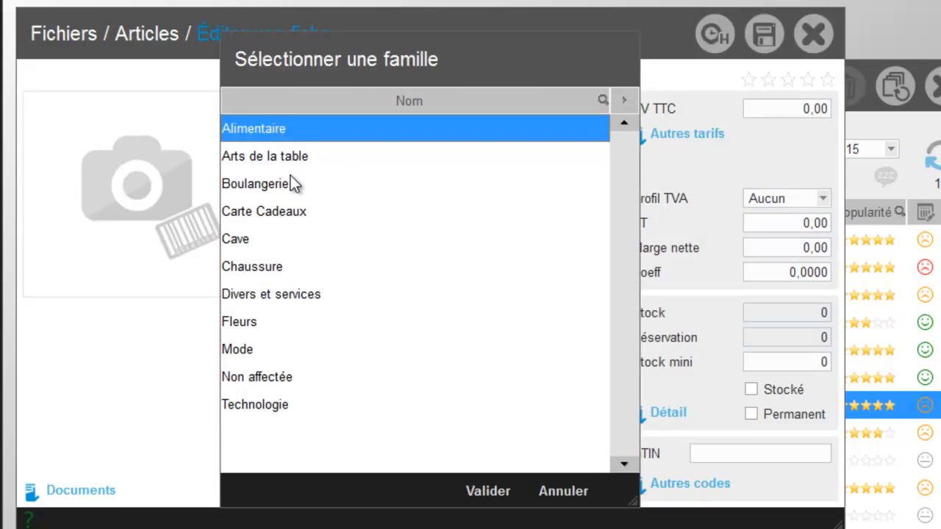
{"action": "double_click", "coordinate": [257, 344]}
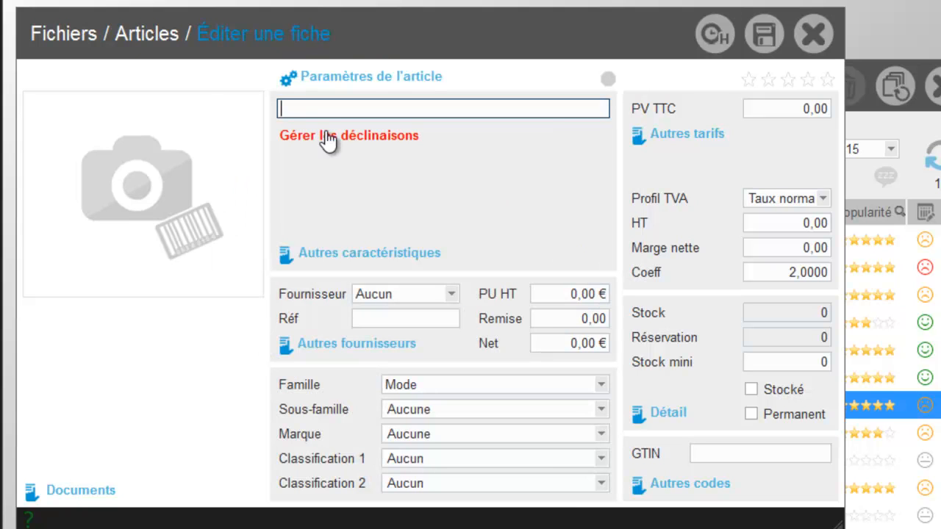
{"action": "type", "text": "L"}
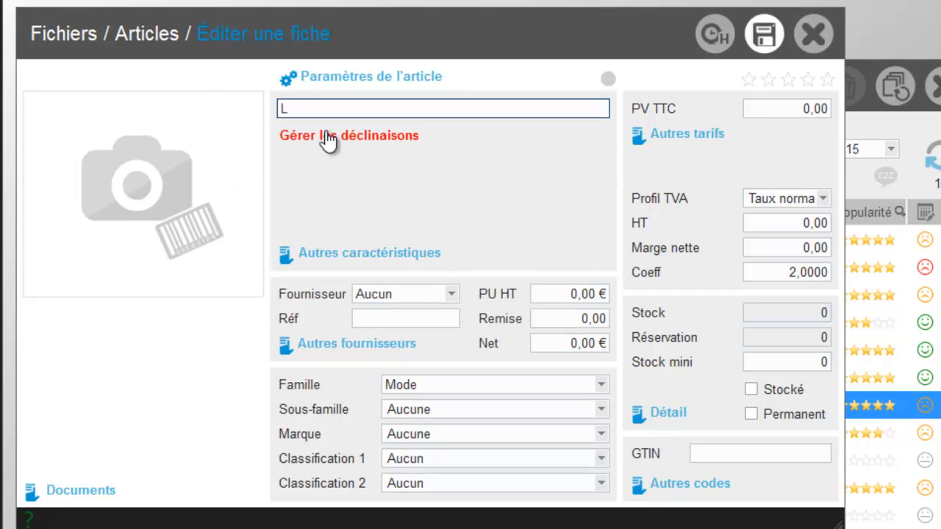
{"action": "type", "text": "evis 501"}
{"action": "left_click", "coordinate": [326, 135]}
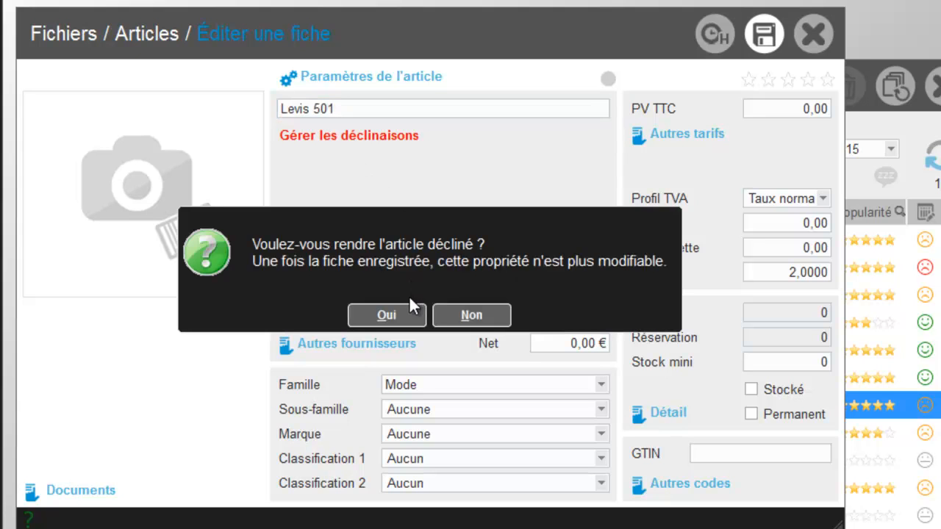
{"action": "left_click", "coordinate": [406, 301]}
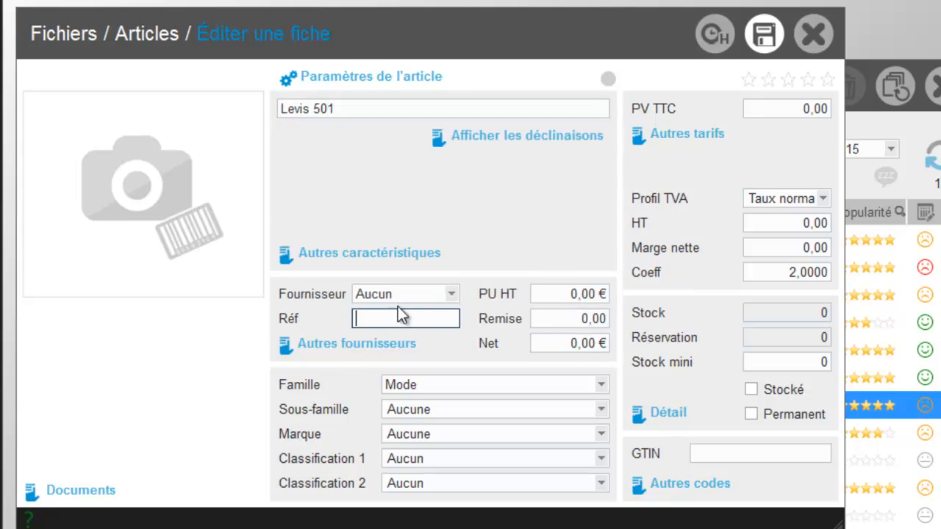
- Set the article's supplier to Levis, with a PU HT of 42 € and a PV TTC of 99
{"action": "left_click", "coordinate": [385, 291]}
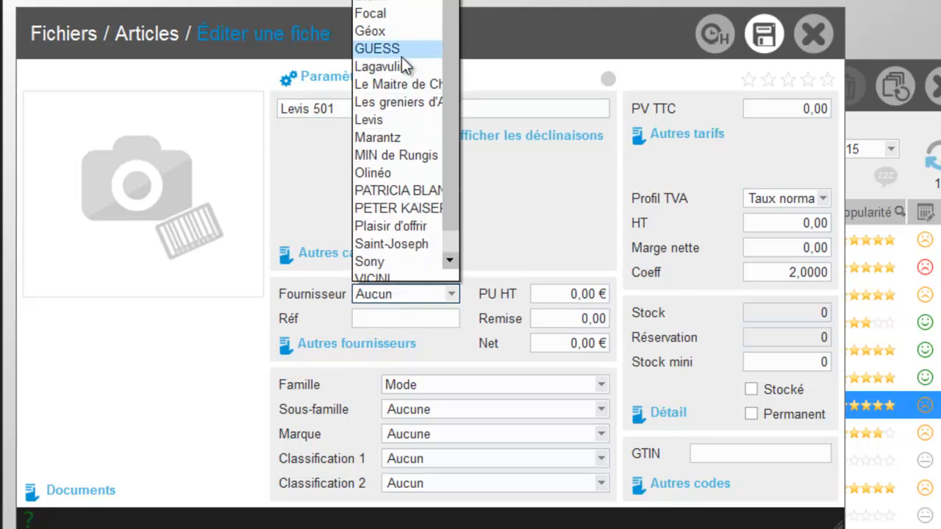
{"action": "key", "text": "l"}
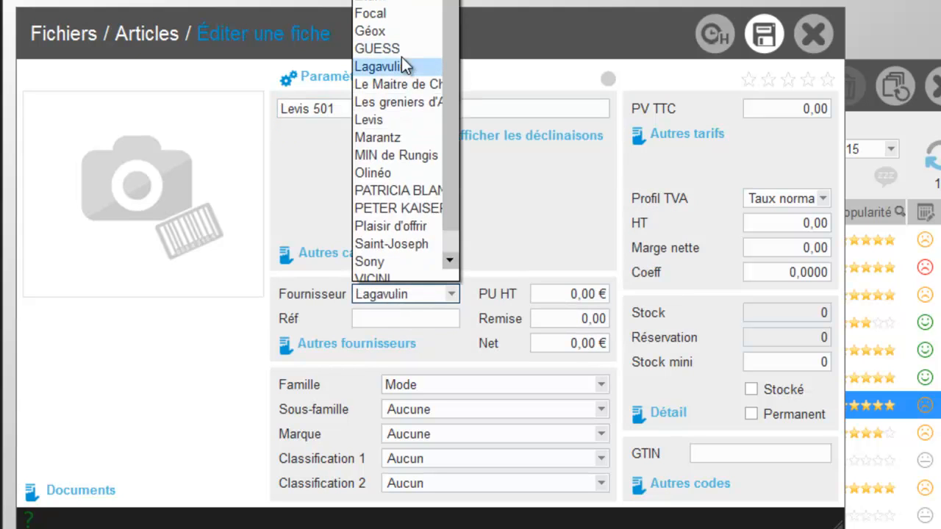
{"action": "left_click", "coordinate": [385, 120]}
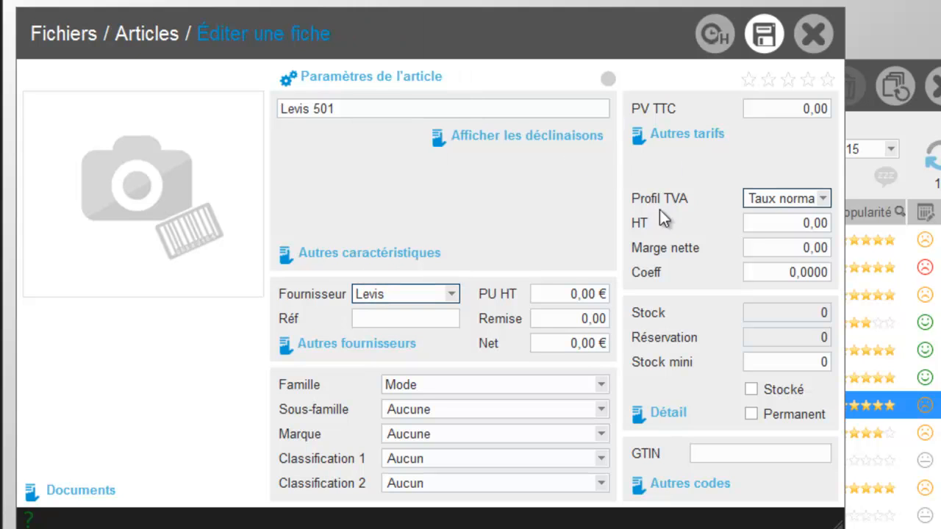
{"action": "left_click", "coordinate": [568, 293]}
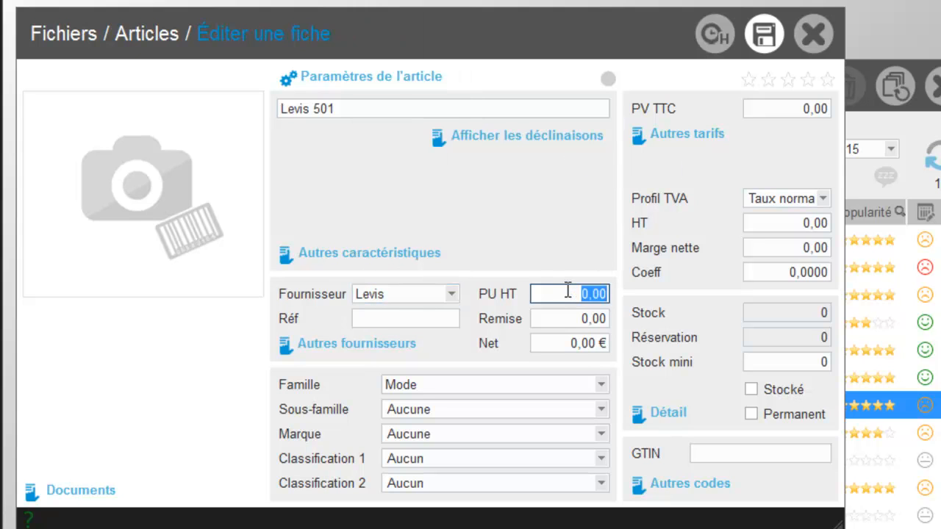
{"action": "type", "text": "42"}
{"action": "left_click", "coordinate": [794, 110]}
{"action": "type", "text": "99"}
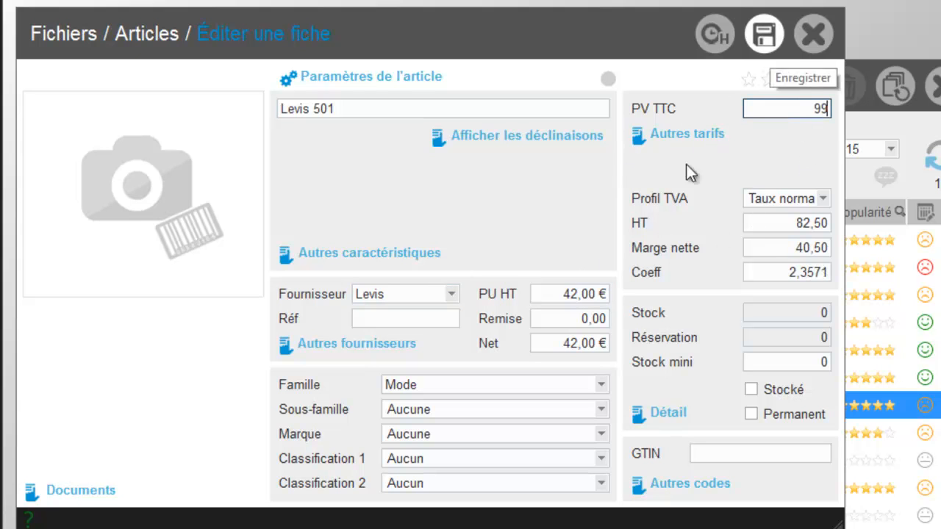
- Set the article's Classification 2 to H2017
{"action": "left_click", "coordinate": [536, 480]}
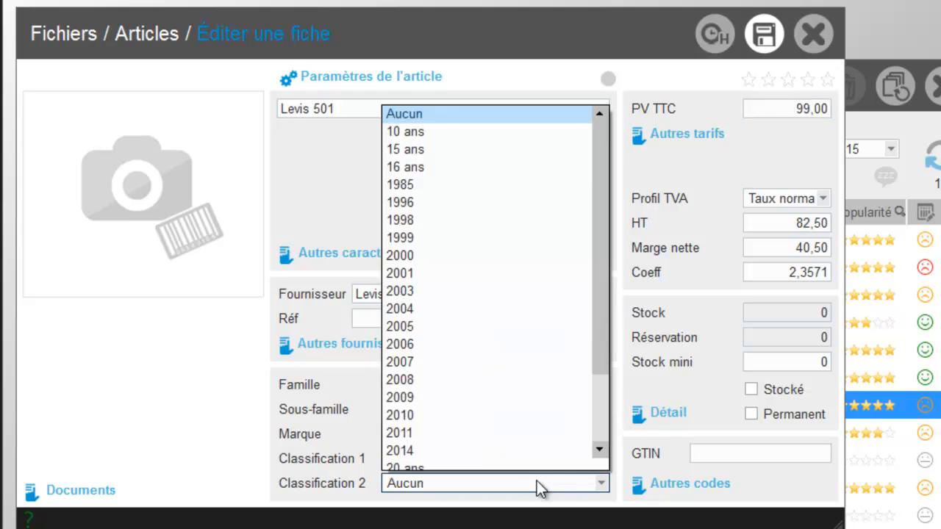
{"action": "key", "text": "h"}
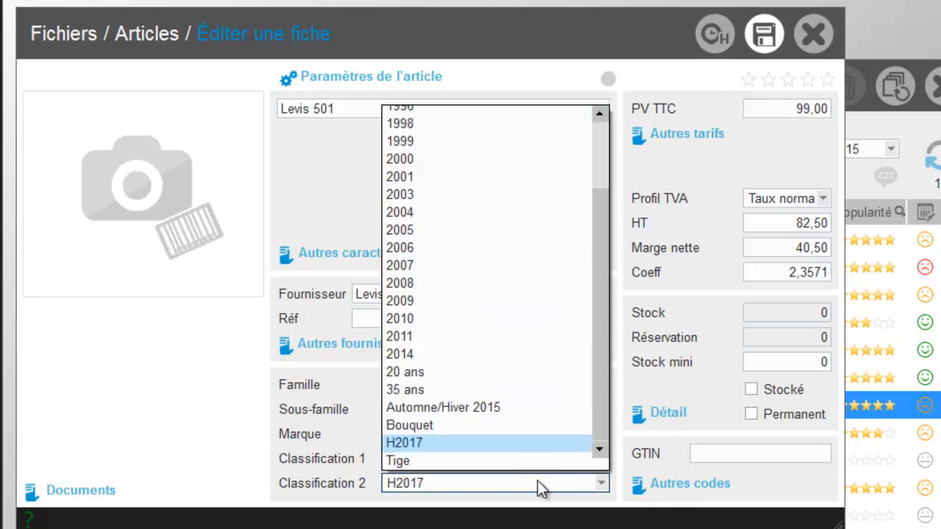
{"action": "left_click", "coordinate": [436, 449]}
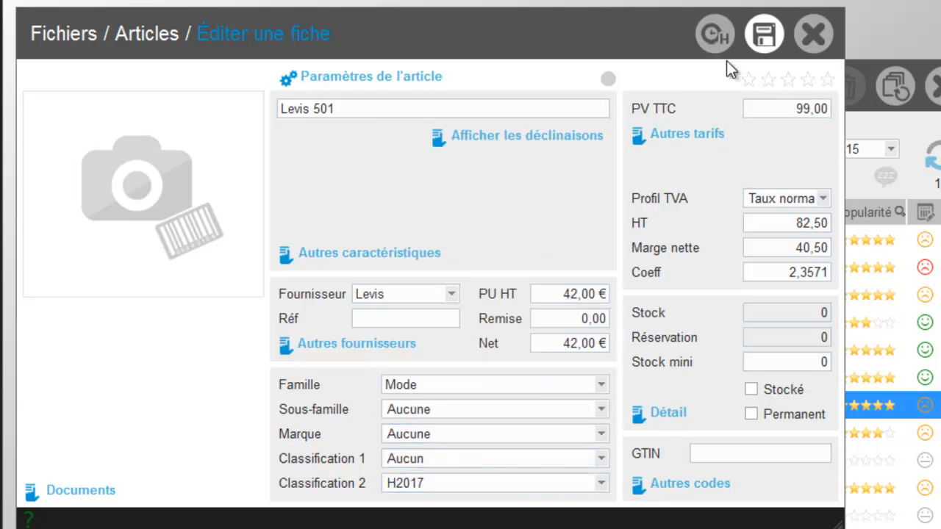
- Give Levis 501 the Taille US size grid and the Bleu colour, validate the variations, and close the article record and list
{"action": "left_click", "coordinate": [541, 136]}
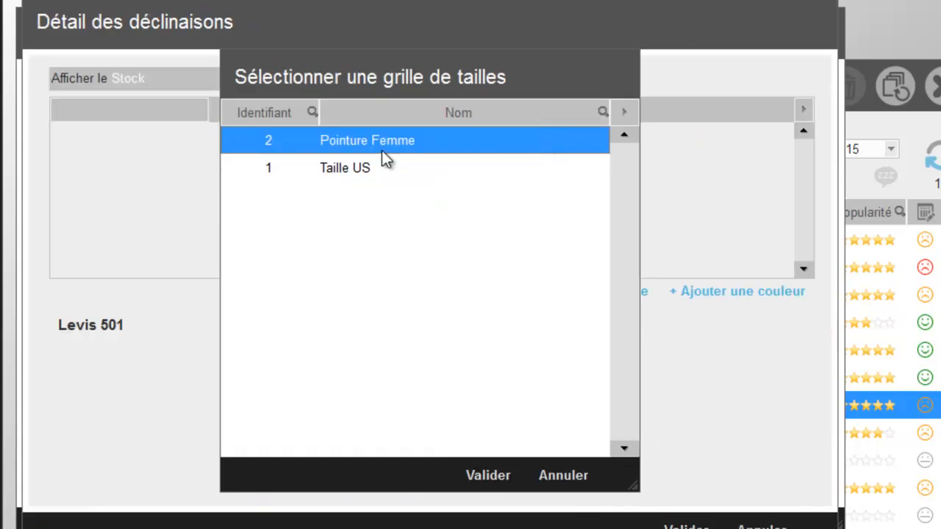
{"action": "double_click", "coordinate": [370, 169]}
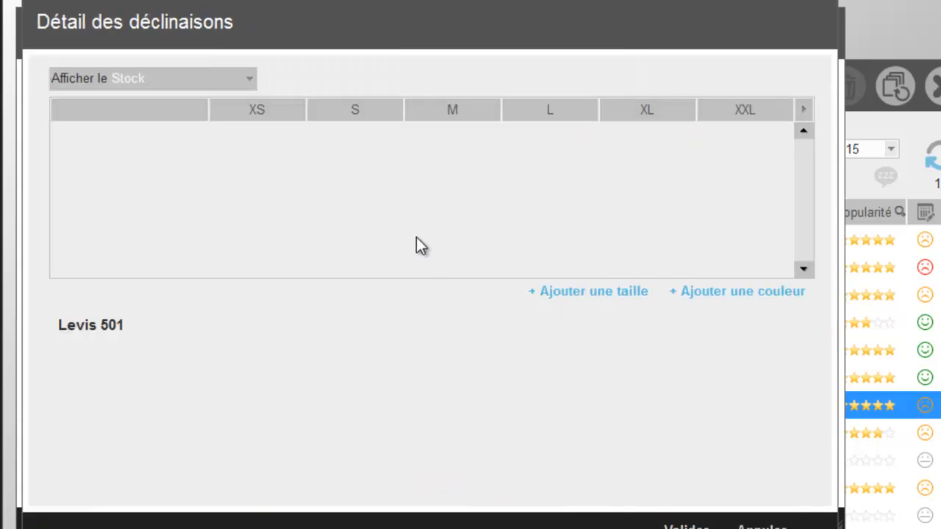
{"action": "left_click", "coordinate": [732, 293]}
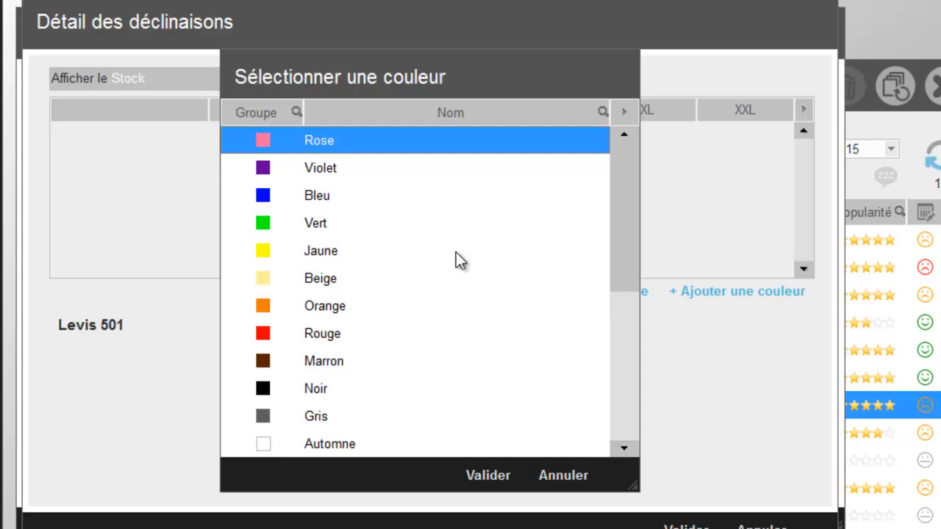
{"action": "double_click", "coordinate": [324, 197]}
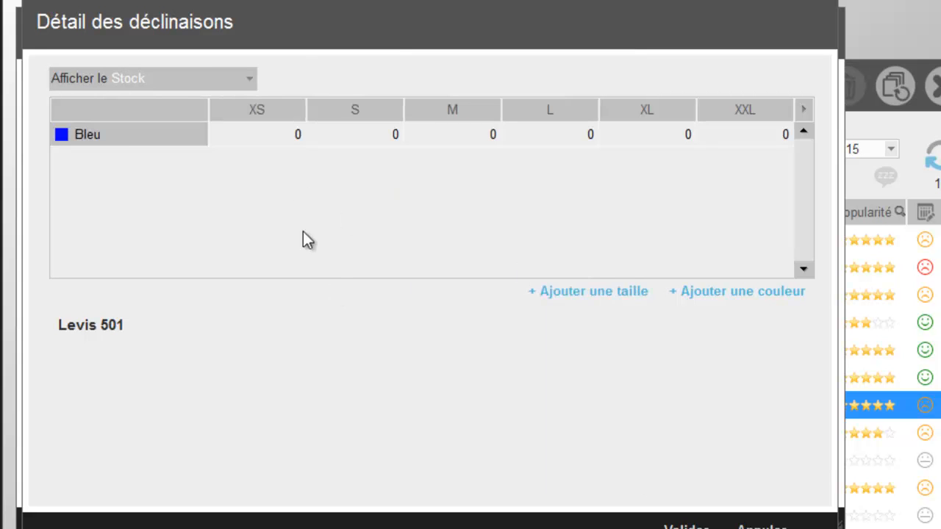
{"action": "left_click", "coordinate": [283, 134]}
{"action": "left_click", "coordinate": [686, 527]}
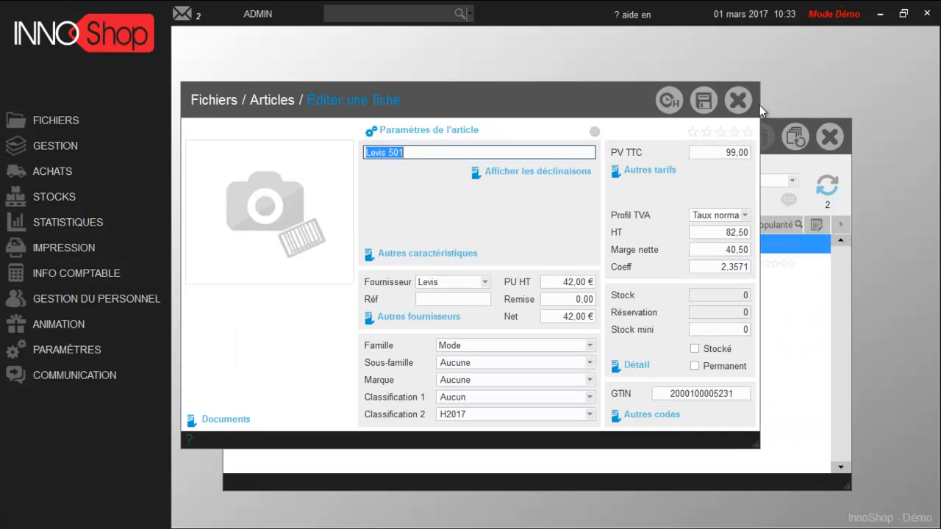
{"action": "left_click", "coordinate": [813, 33]}
{"action": "left_click", "coordinate": [829, 137]}
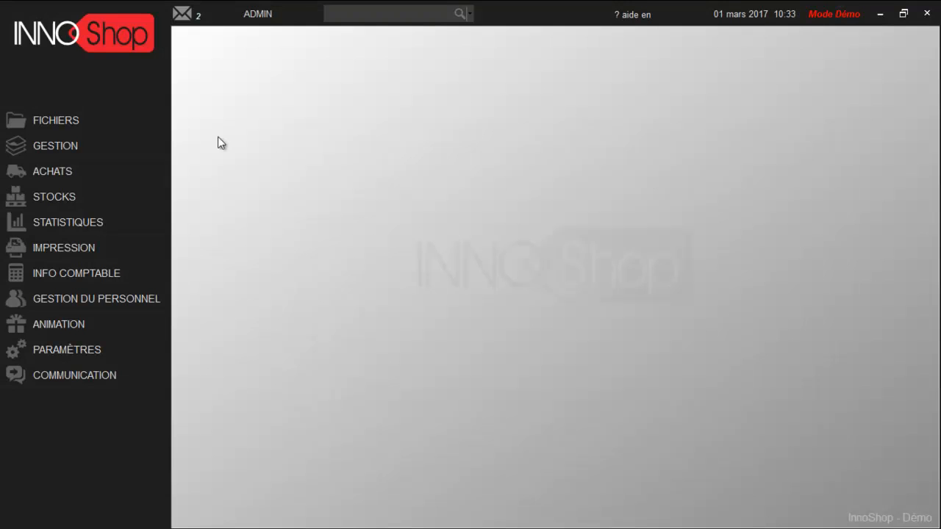
- Search the client list by the first digits of a mobile number and open the matching client's record
{"action": "left_click", "coordinate": [89, 118]}
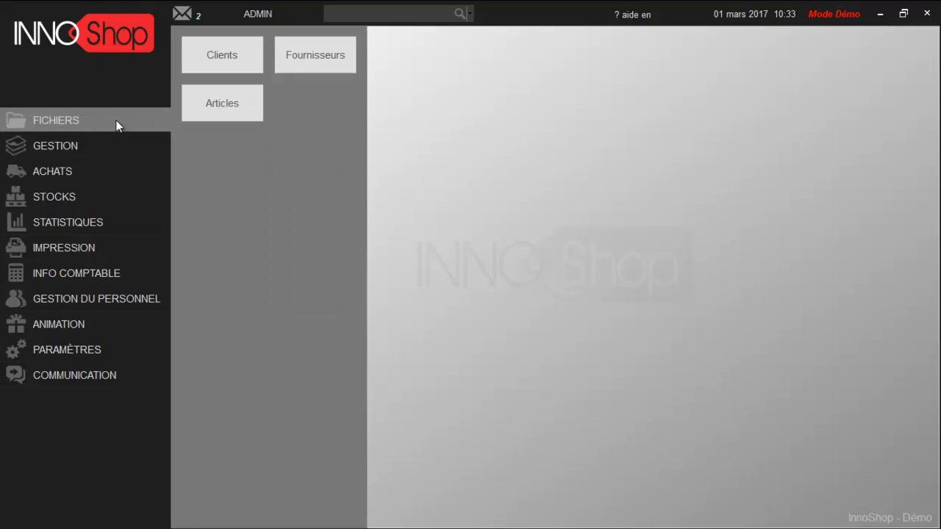
{"action": "left_click", "coordinate": [221, 64]}
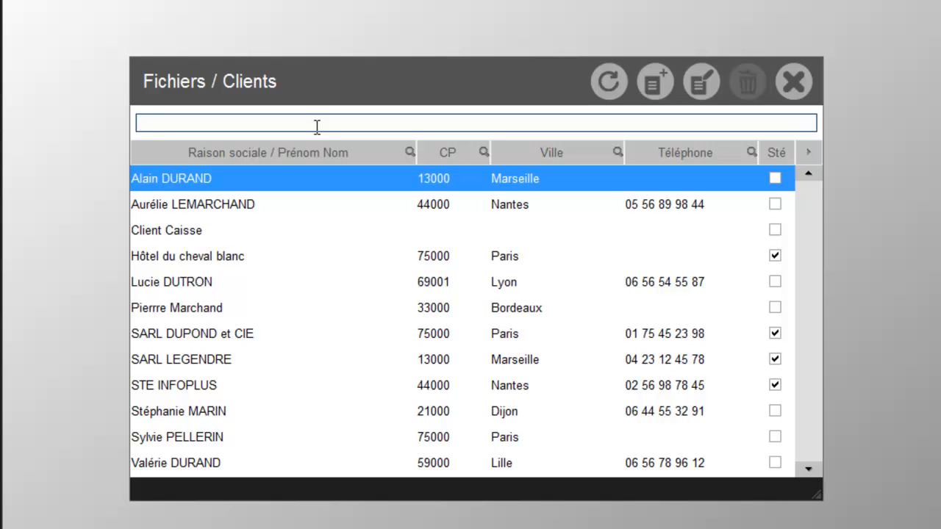
{"action": "type", "text": "0644"}
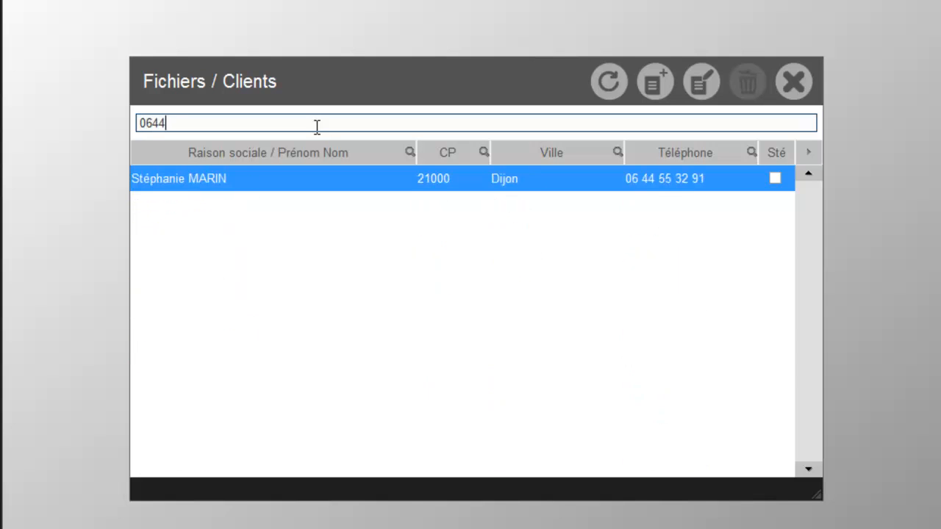
{"action": "double_click", "coordinate": [428, 186]}
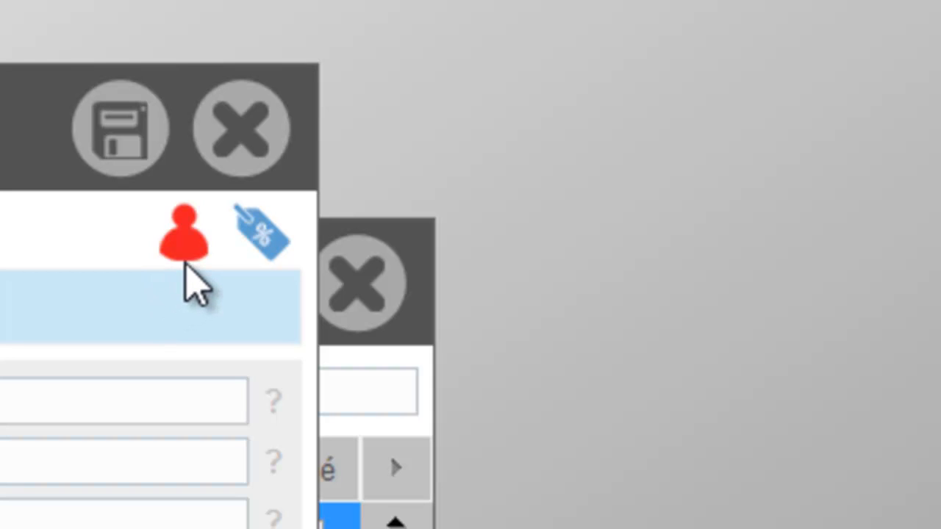
- Examine the customer status and discount indicators and the loyalty card field in the client records
{"action": "mouse_move", "coordinate": [185, 253]}
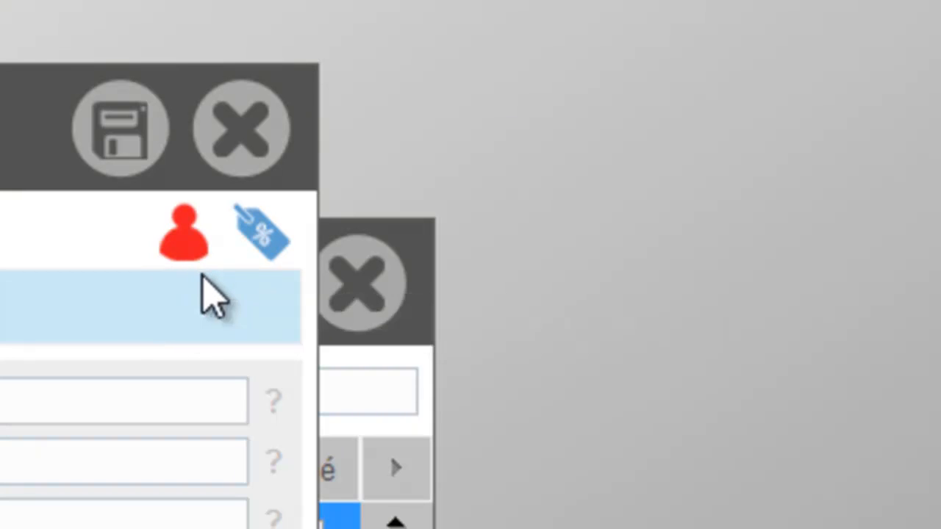
{"action": "mouse_move", "coordinate": [261, 250]}
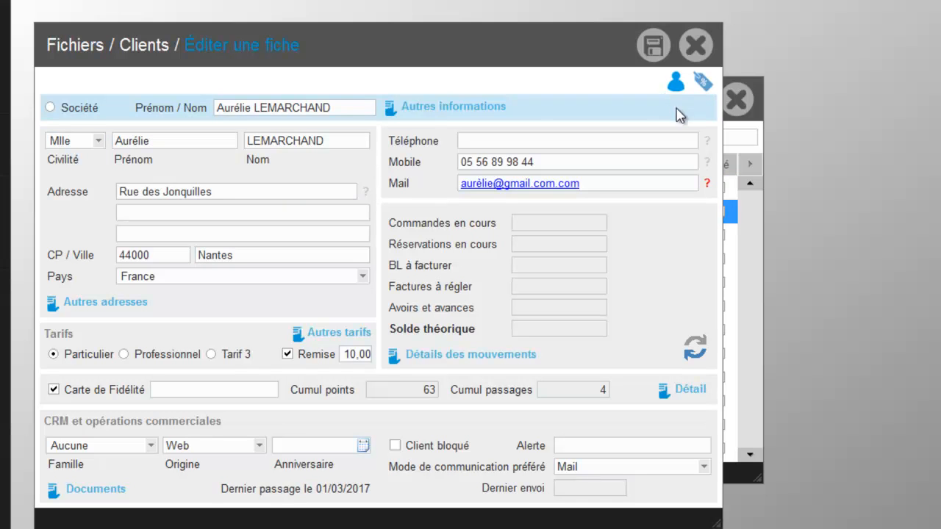
{"action": "mouse_move", "coordinate": [678, 91]}
{"action": "left_click", "coordinate": [160, 390]}
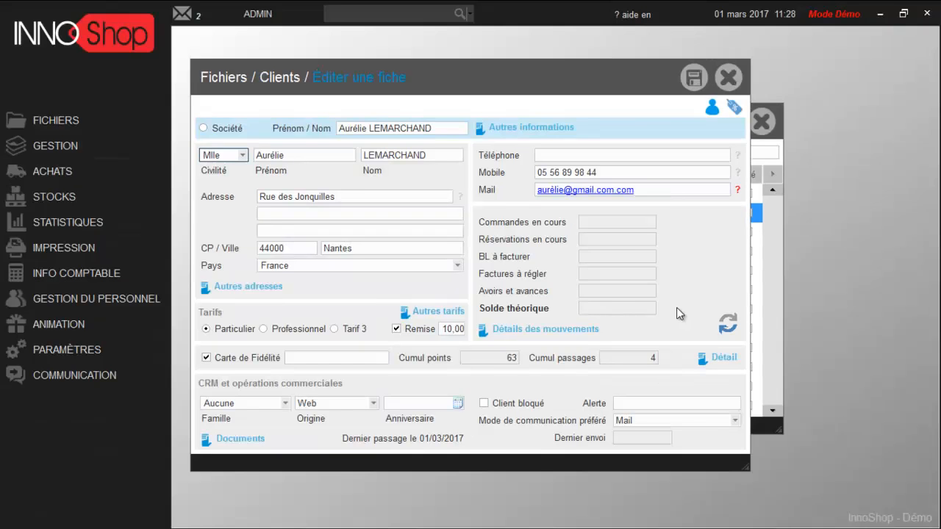
- Close the client record and list, and open the advertising operation Catalogue de rentrée
{"action": "left_click", "coordinate": [729, 87]}
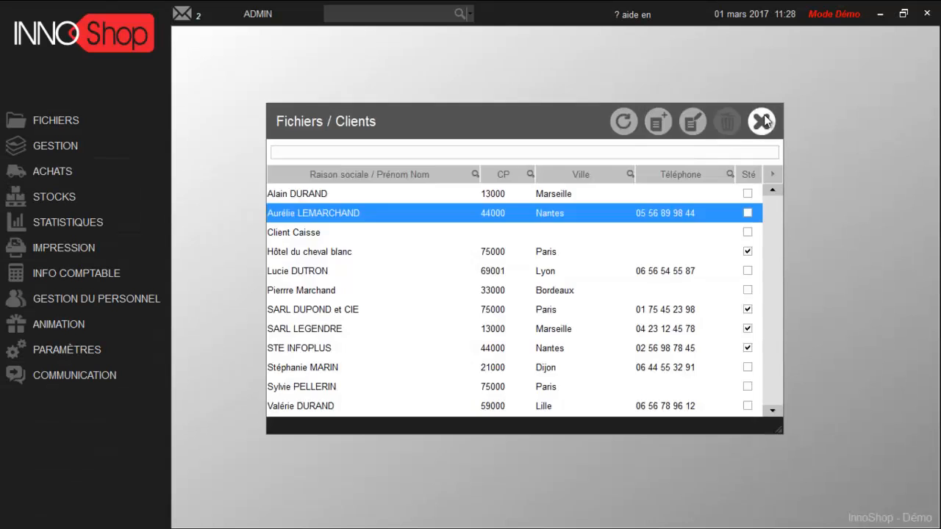
{"action": "left_click", "coordinate": [761, 120]}
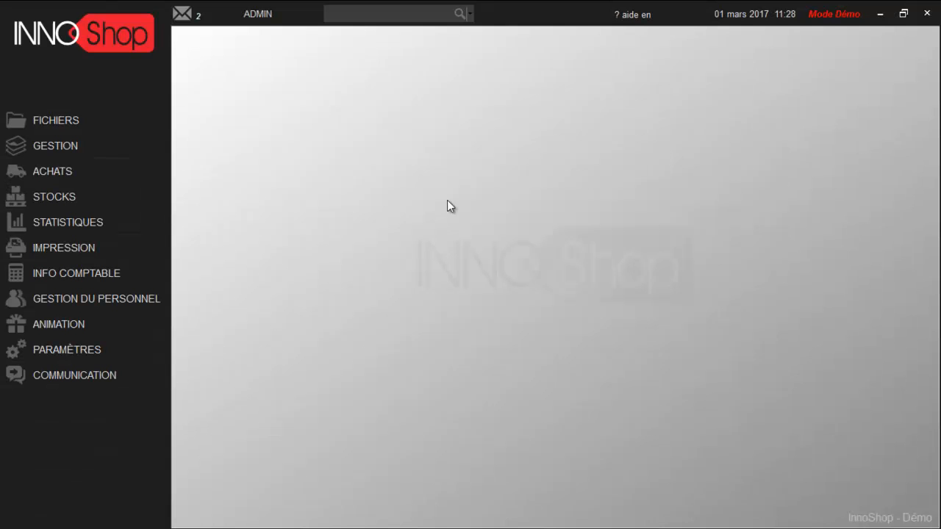
{"action": "left_click", "coordinate": [71, 326]}
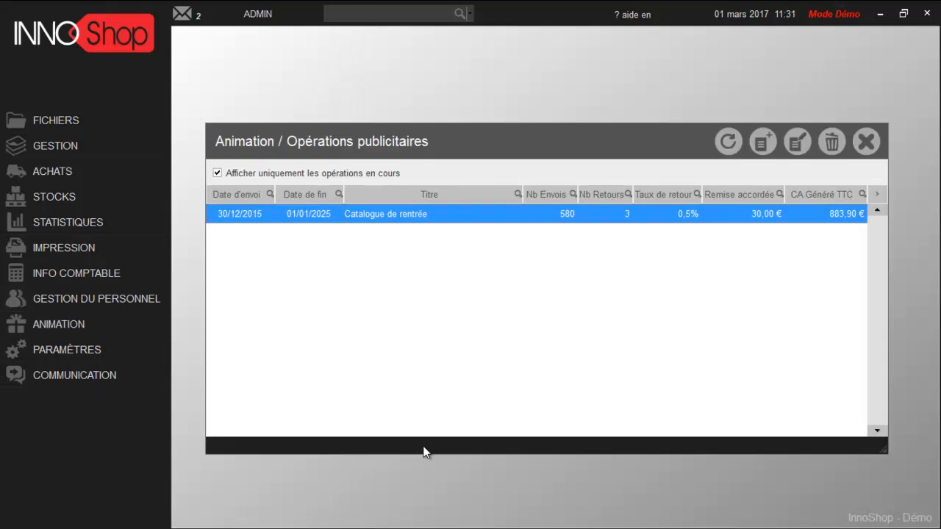
{"action": "double_click", "coordinate": [395, 214]}
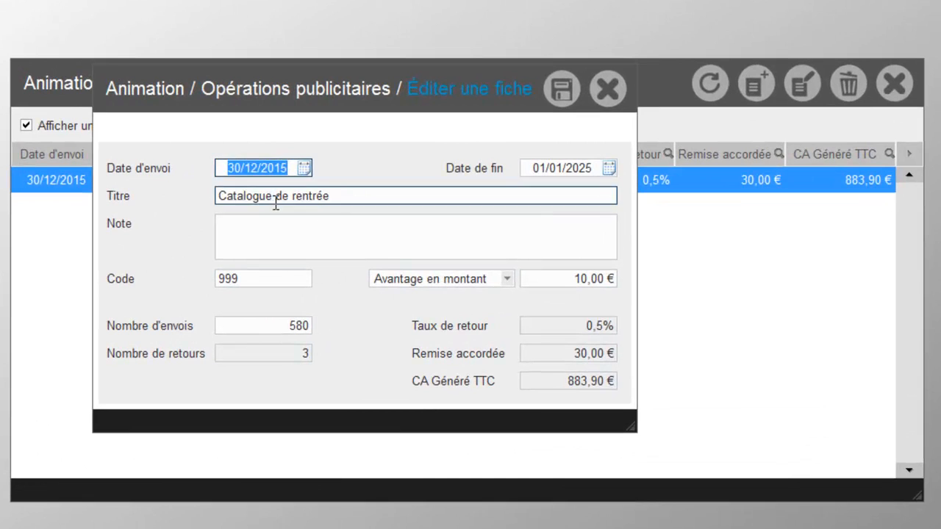
- Examine the advertising operation's title, code, advantage type choices and generated revenue
{"action": "left_click", "coordinate": [336, 195]}
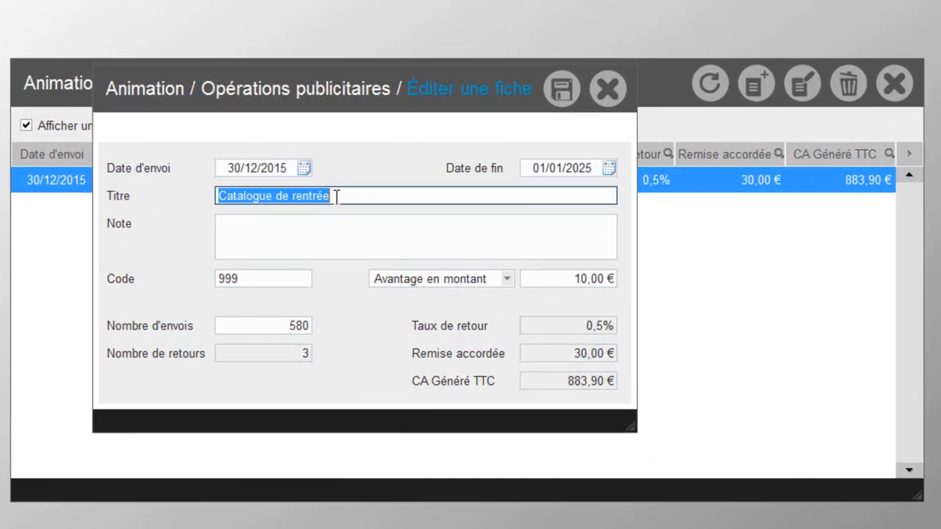
{"action": "left_click", "coordinate": [255, 272]}
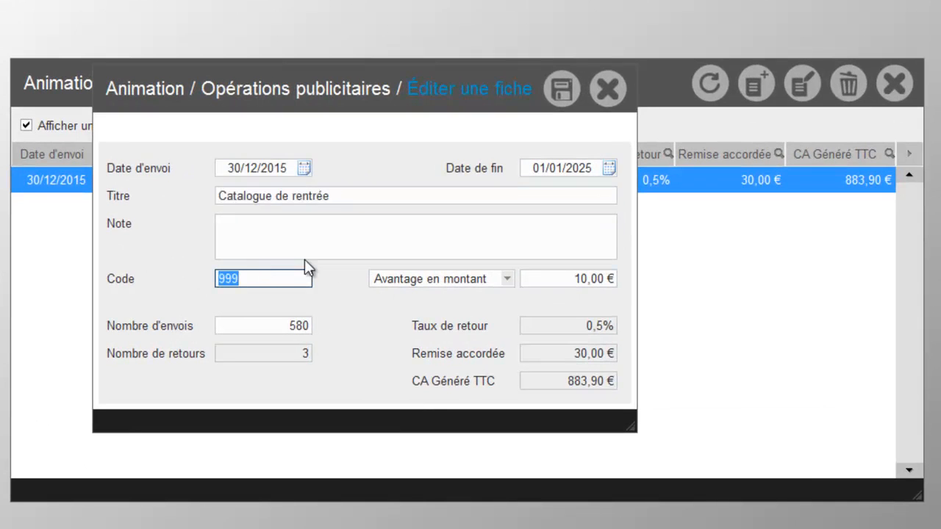
{"action": "left_click", "coordinate": [509, 278]}
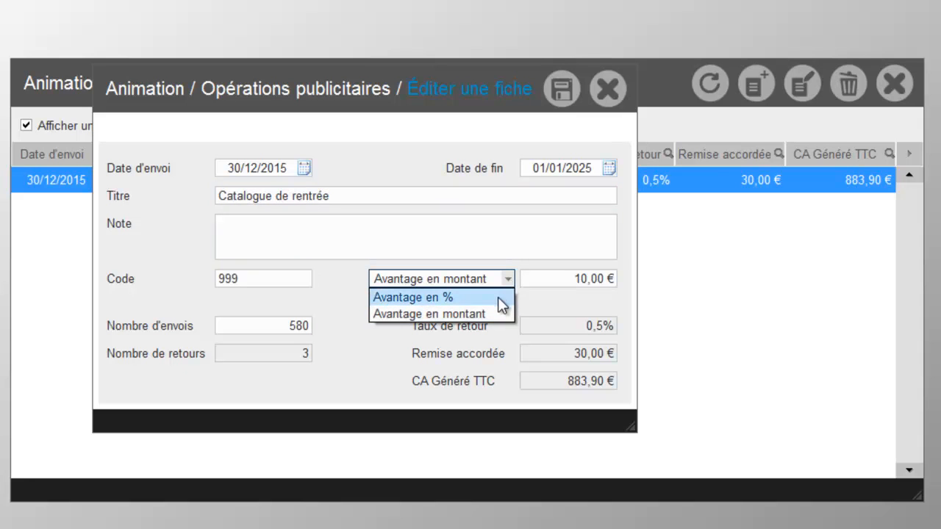
{"action": "left_click", "coordinate": [505, 280]}
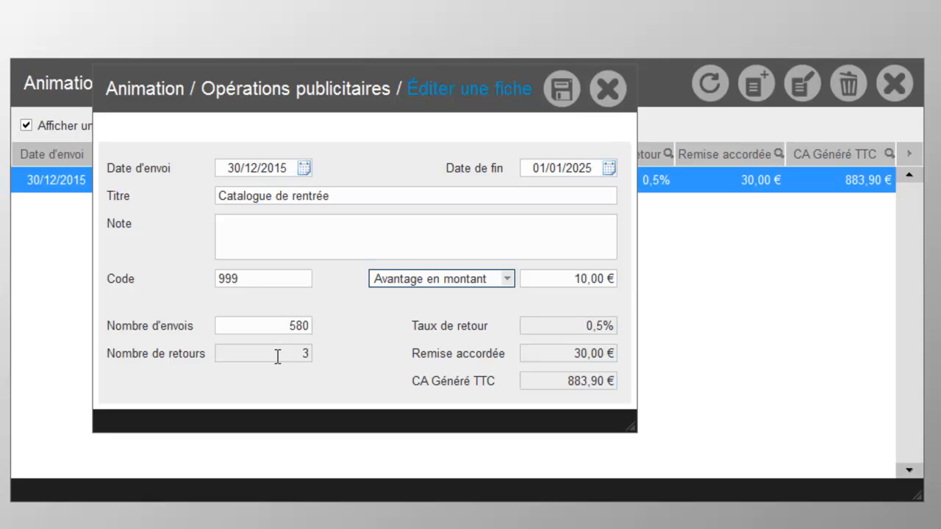
{"action": "left_click", "coordinate": [556, 383]}
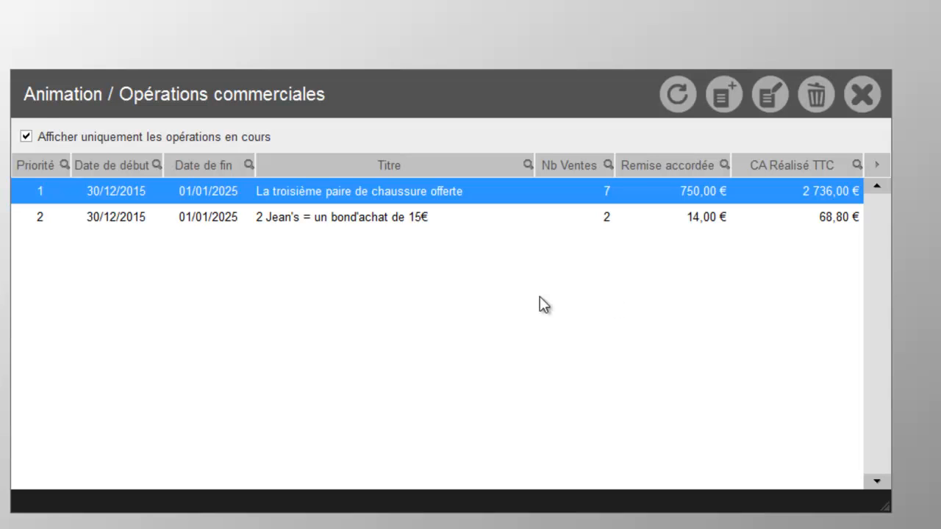
- View the commercial operations La troisième paire de chaussure offerte and 2 Jean's = un bond'achat de 15€
{"action": "double_click", "coordinate": [365, 193]}
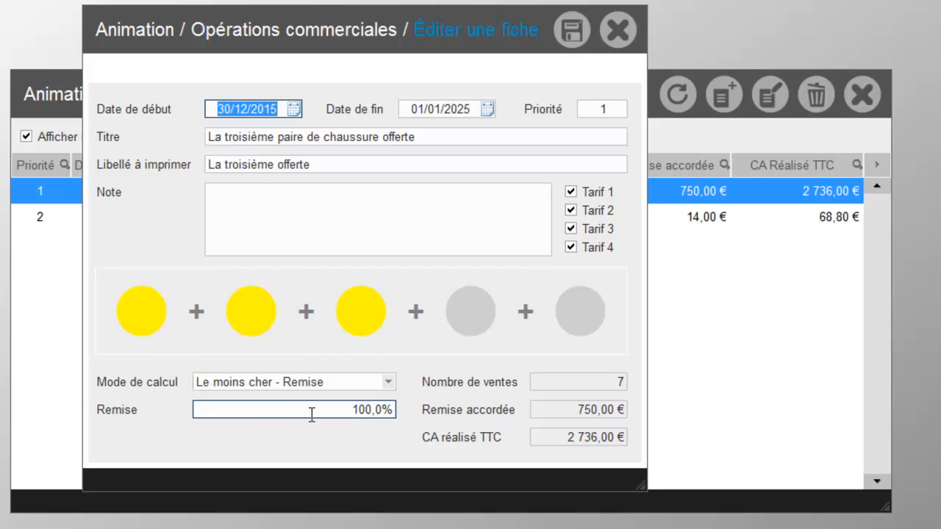
{"action": "left_click", "coordinate": [621, 41]}
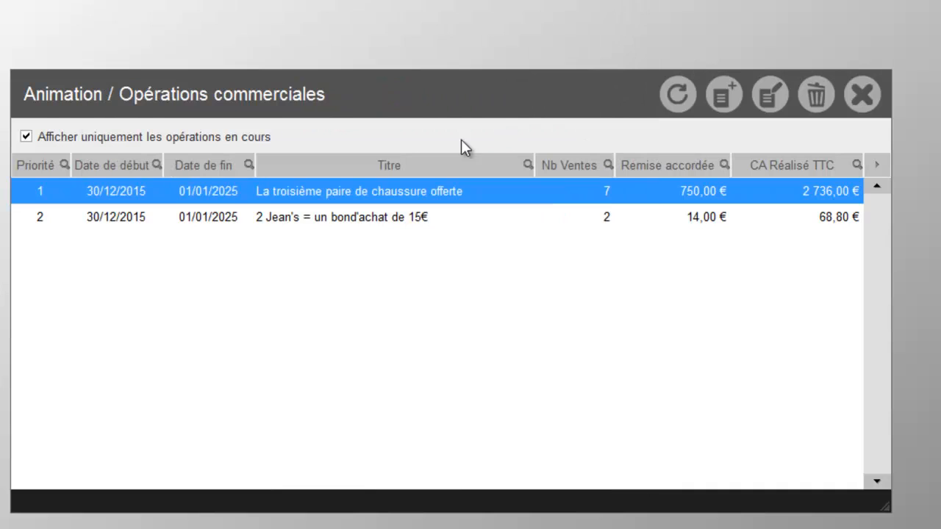
{"action": "left_click", "coordinate": [331, 219]}
{"action": "double_click", "coordinate": [331, 218]}
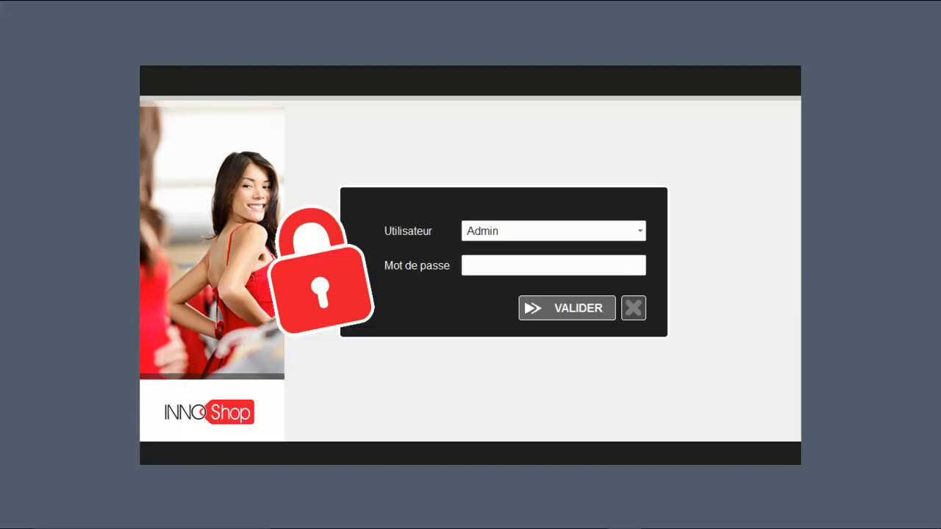
- Sign in as Admin and open a cash register session with a starting amount of 150,00 €
{"action": "left_click", "coordinate": [584, 307]}
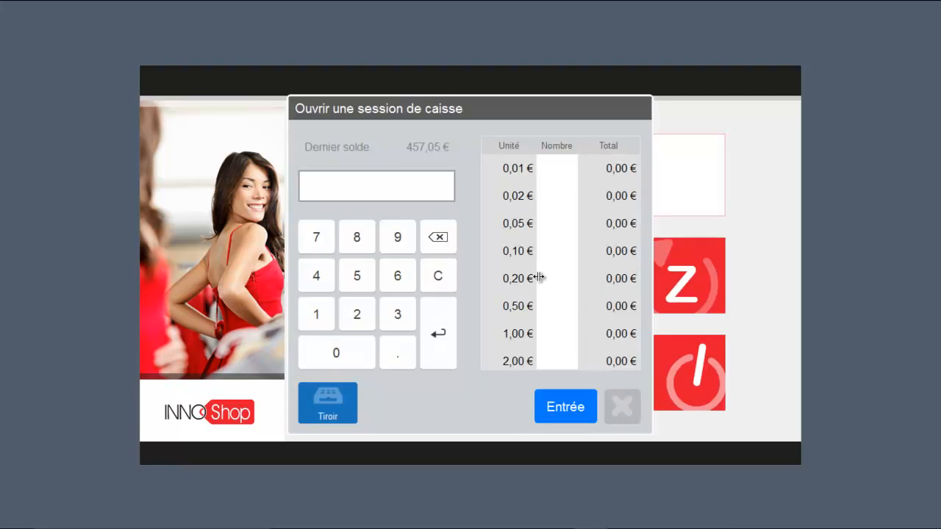
{"action": "type", "text": "150"}
{"action": "left_click", "coordinate": [559, 413]}
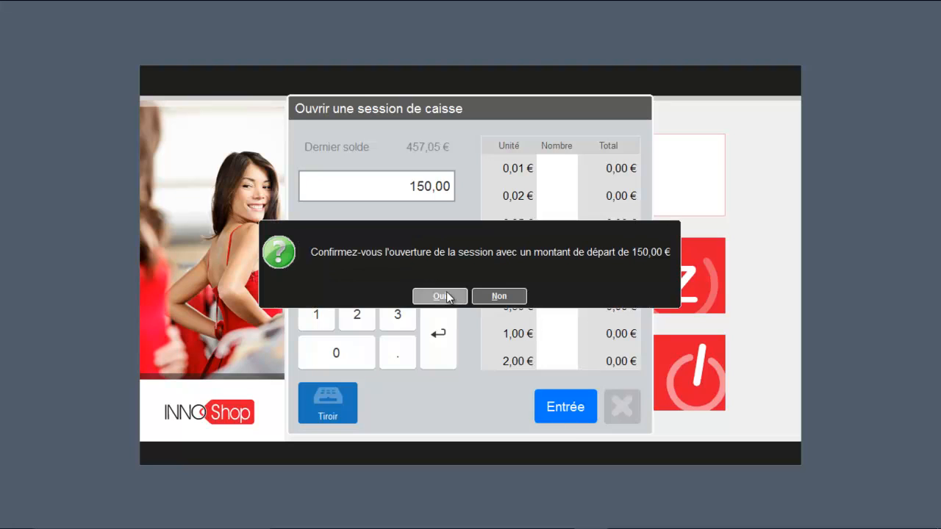
{"action": "left_click", "coordinate": [439, 296]}
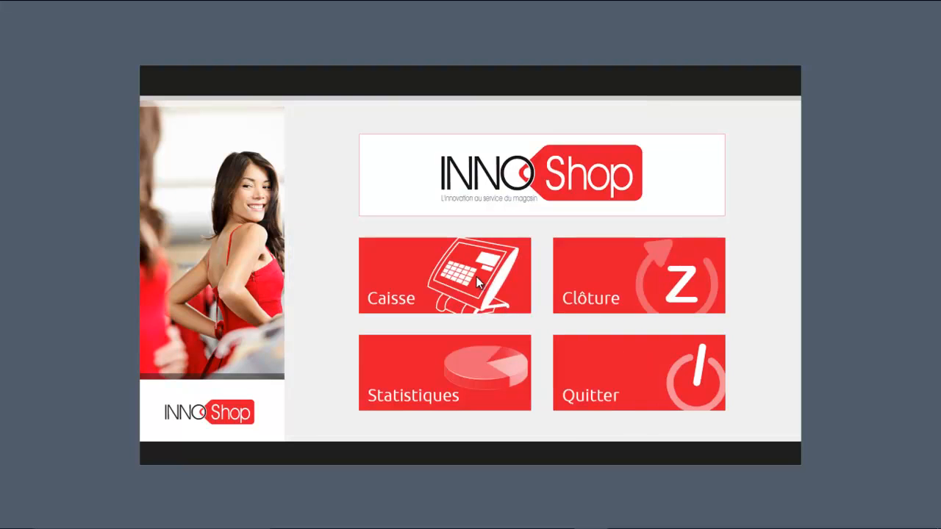
{"action": "left_click", "coordinate": [478, 293]}
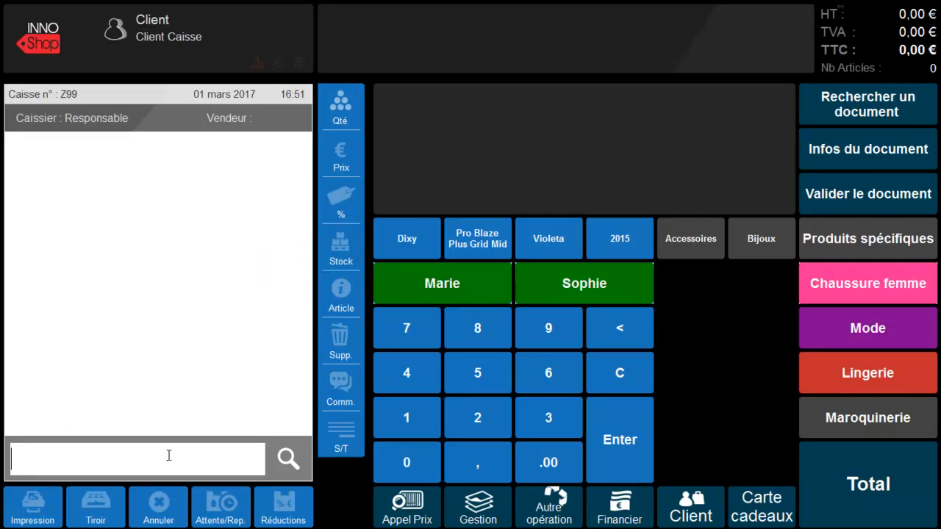
{"action": "type", "text": "2000100000991"}
{"action": "key", "text": "Return"}
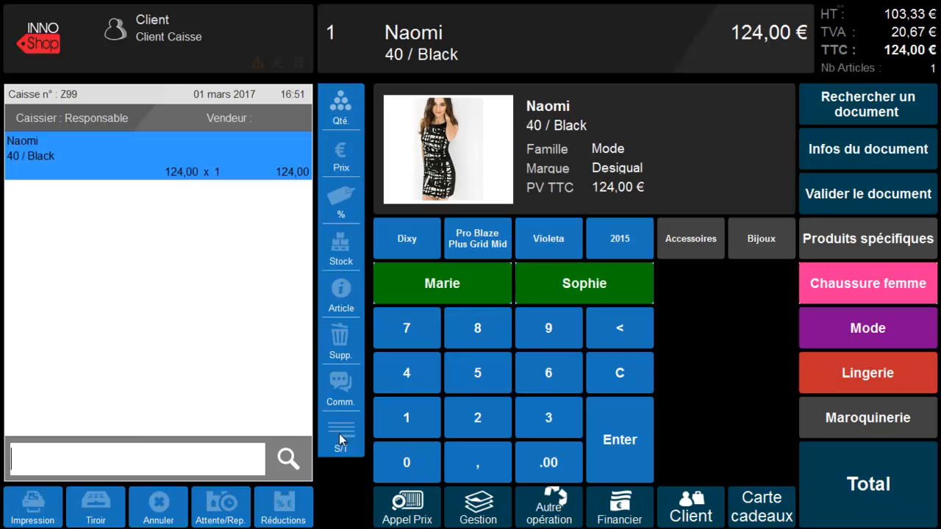
{"action": "left_click", "coordinate": [483, 241]}
{"action": "double_click", "coordinate": [368, 267]}
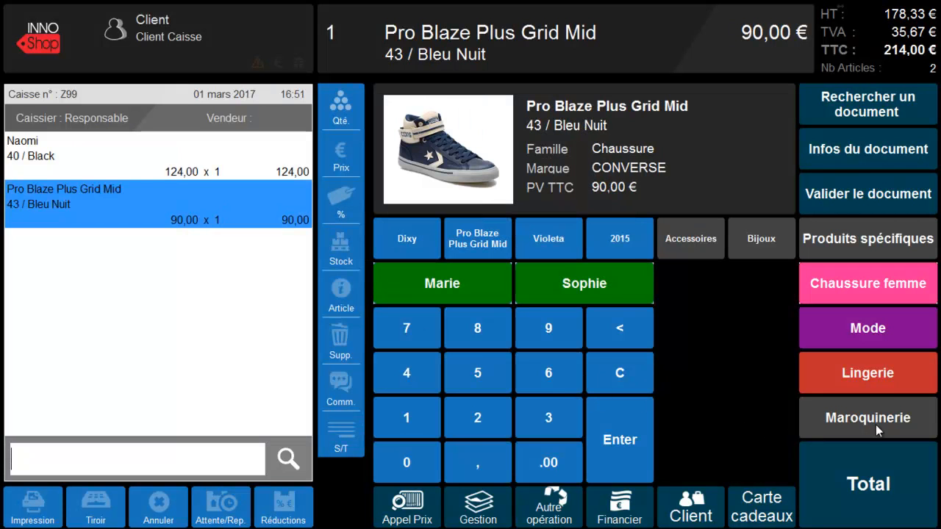
{"action": "left_click", "coordinate": [866, 377]}
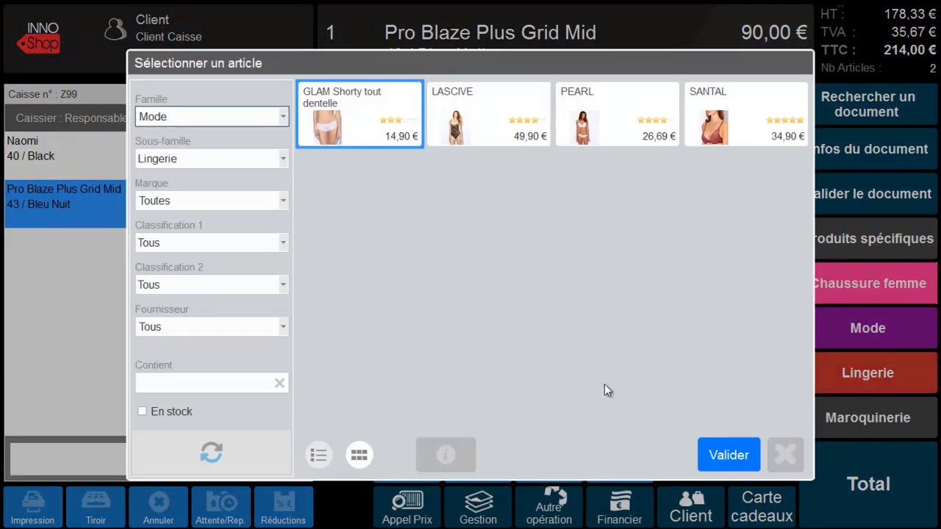
{"action": "double_click", "coordinate": [479, 122]}
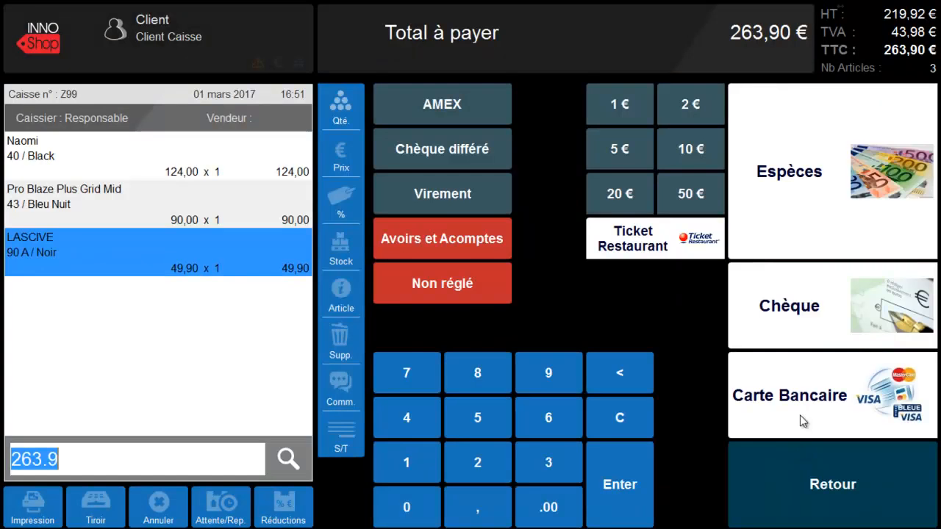
- Settle the full sale by Carte Bancaire and review the receipt down to its barcode
{"action": "left_click", "coordinate": [802, 400]}
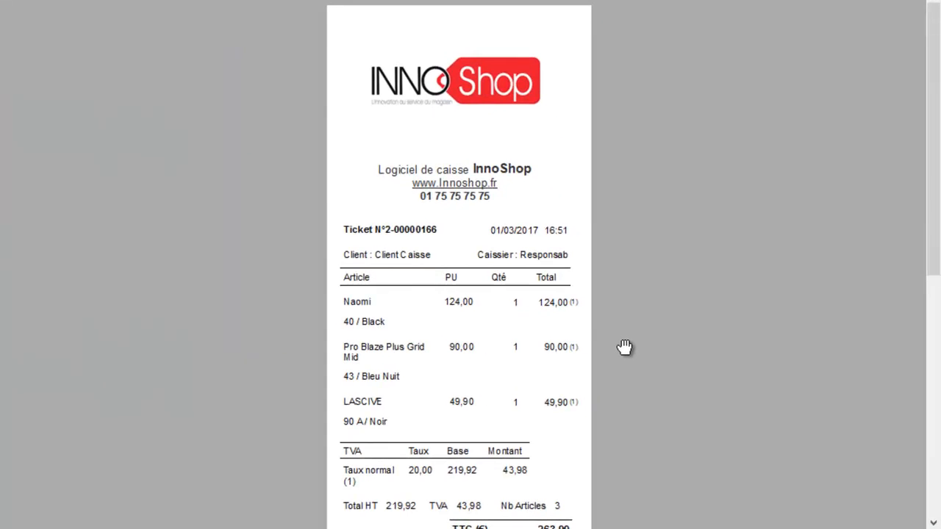
{"action": "scroll", "coordinate": [624, 347], "scroll_direction": "down", "scroll_amount": 3}
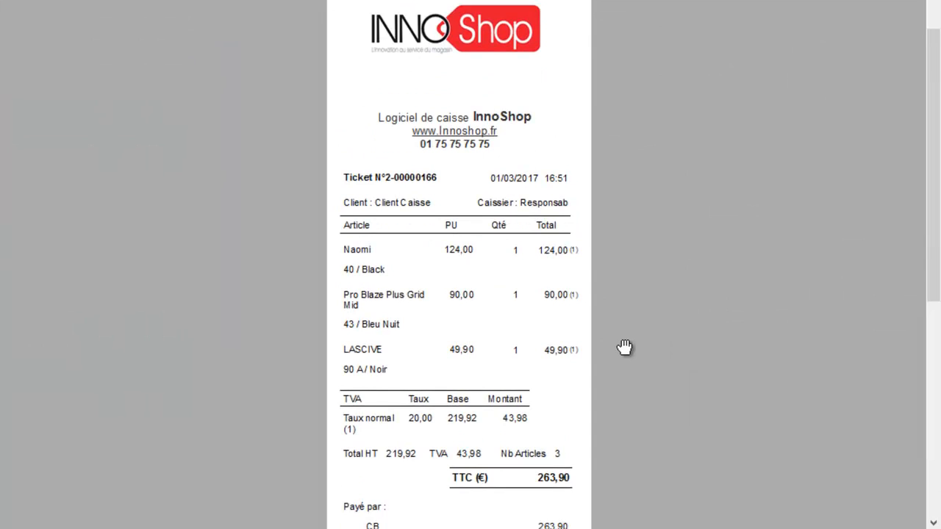
{"action": "scroll", "coordinate": [624, 347], "scroll_direction": "down", "scroll_amount": 4}
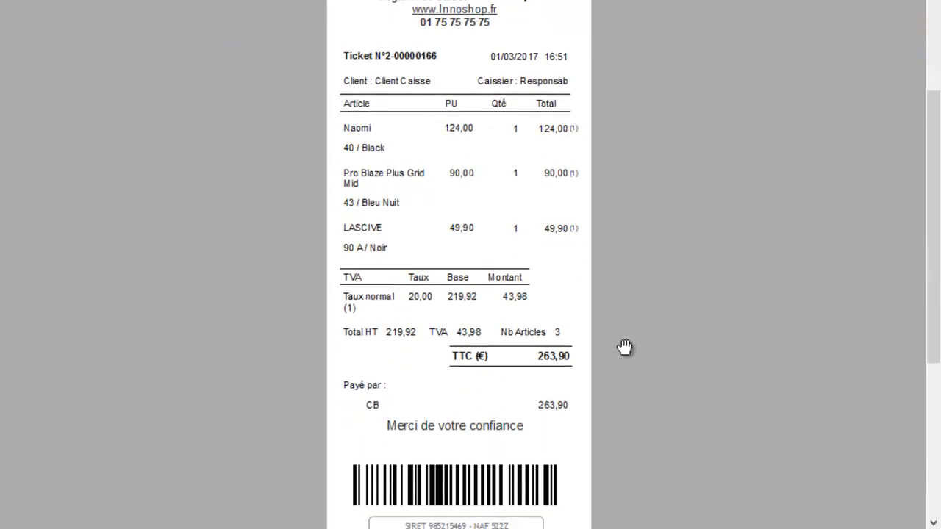
{"action": "scroll", "coordinate": [624, 347], "scroll_direction": "down", "scroll_amount": 1}
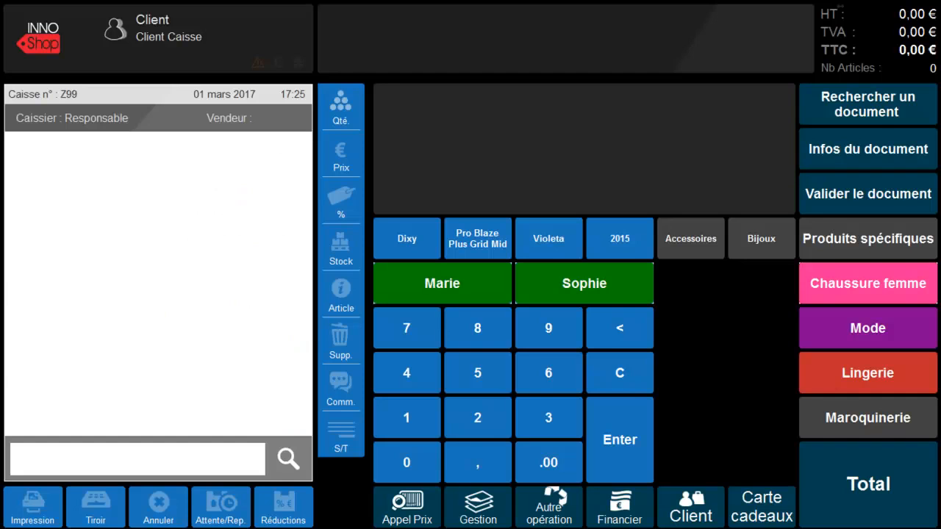
- Ring up Dixy size 36, Pro Blaze Plus Grid Mid size 42 and Violeta size 38, and check the sale's reductions
{"action": "left_click", "coordinate": [406, 241]}
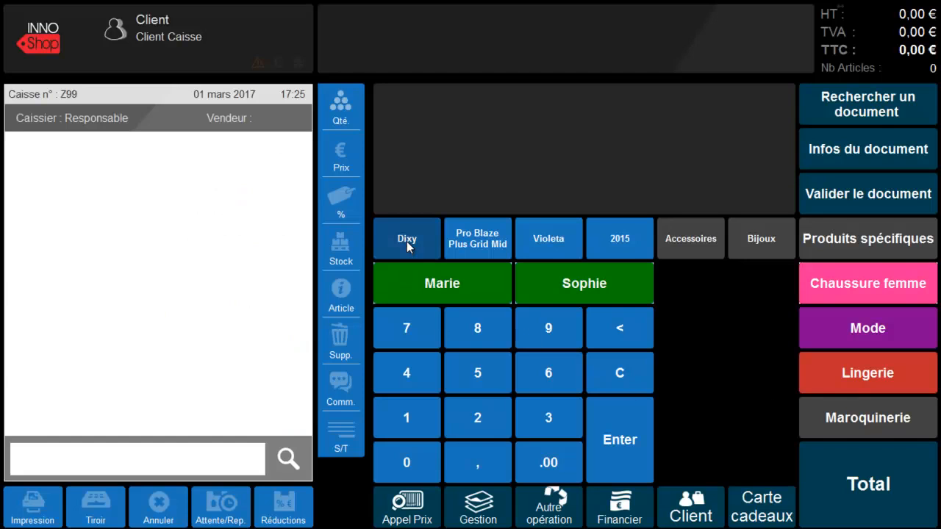
{"action": "left_click", "coordinate": [380, 248]}
{"action": "left_click", "coordinate": [380, 248]}
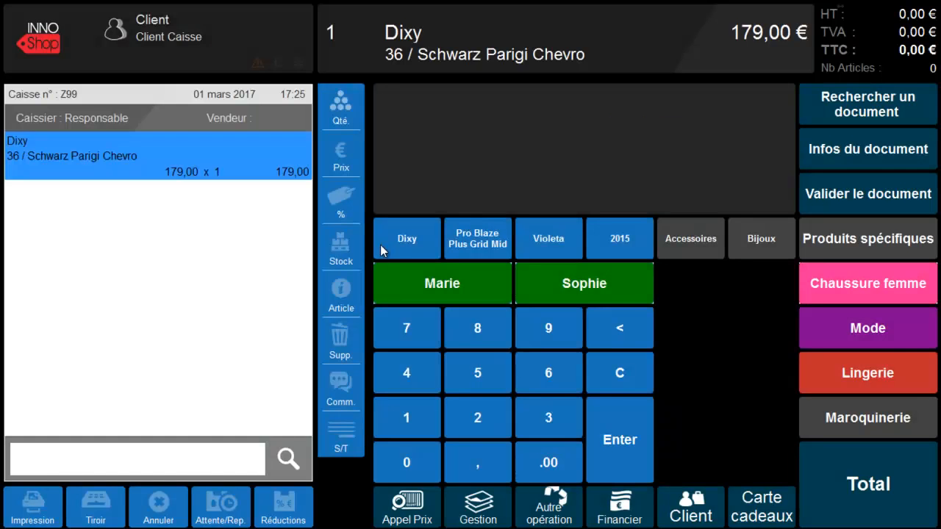
{"action": "left_click", "coordinate": [474, 243]}
{"action": "left_click", "coordinate": [473, 243]}
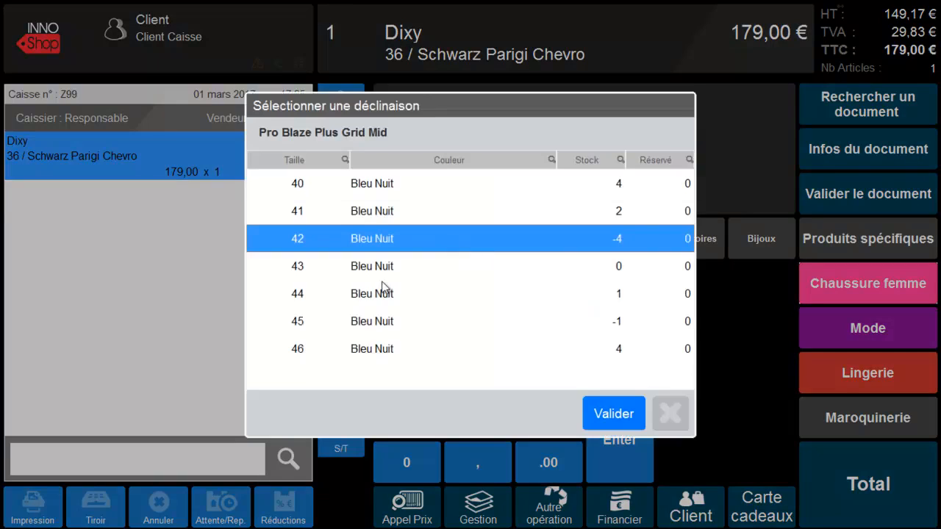
{"action": "left_click", "coordinate": [474, 243]}
{"action": "left_click", "coordinate": [541, 245]}
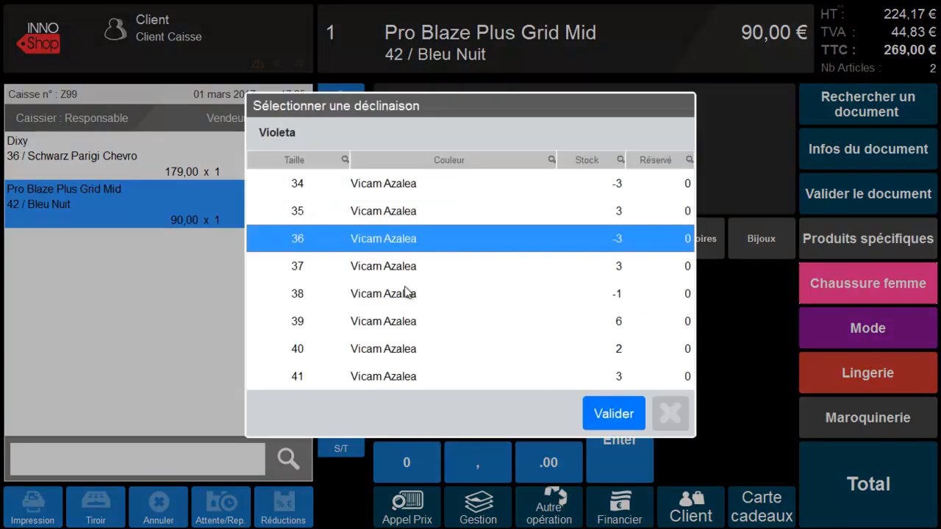
{"action": "left_click", "coordinate": [402, 287]}
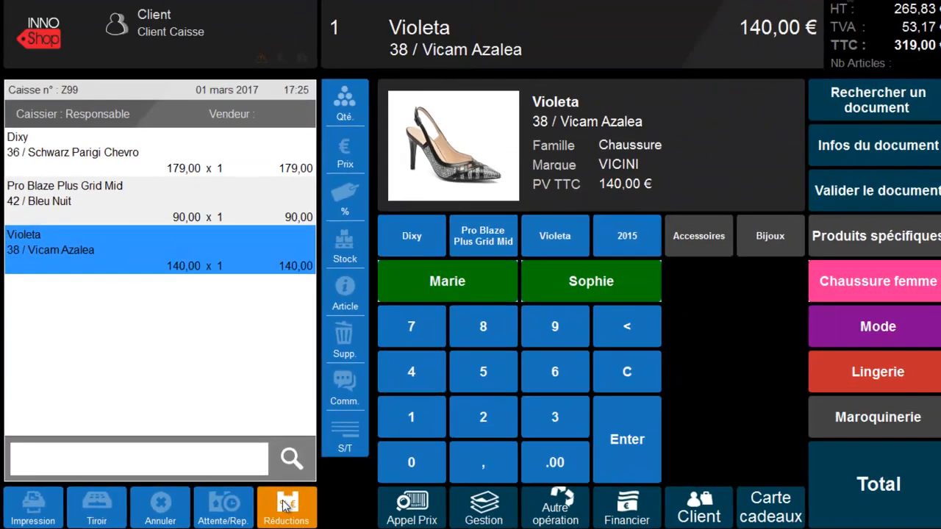
{"action": "left_click", "coordinate": [605, 475]}
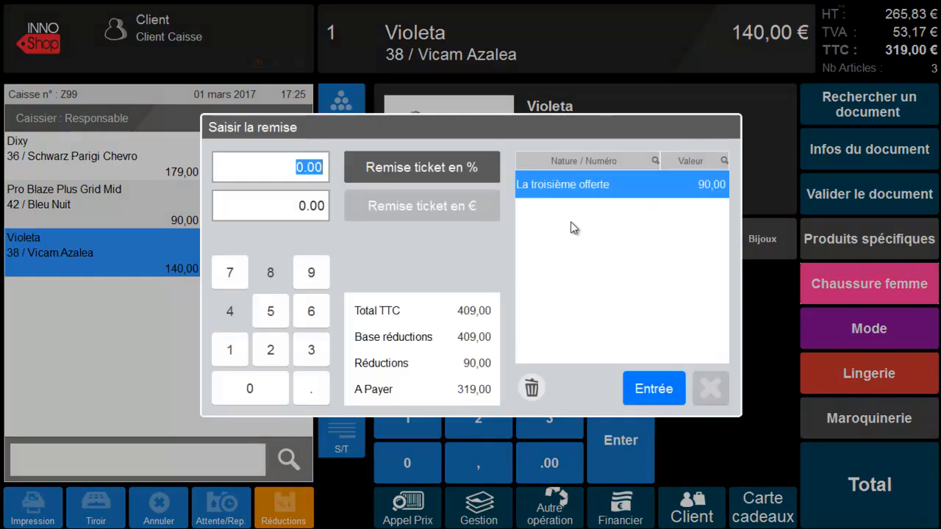
{"action": "left_click", "coordinate": [660, 391]}
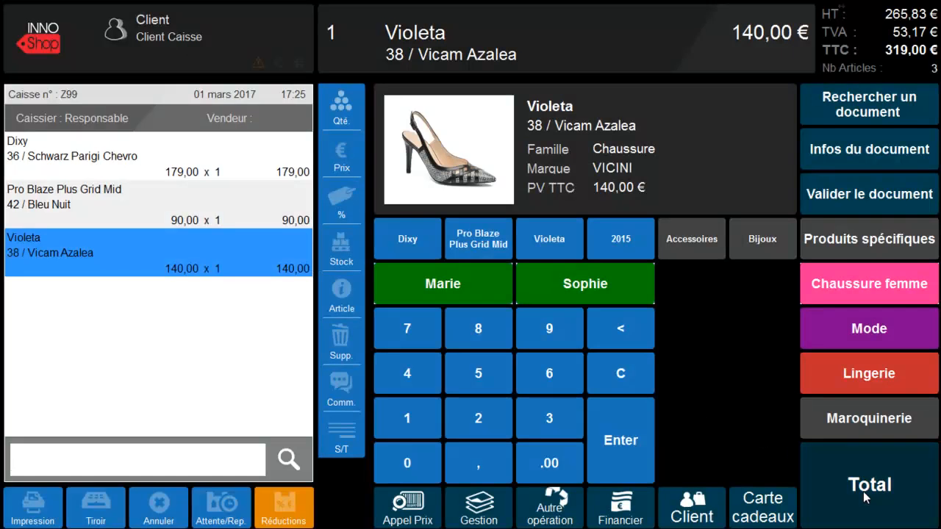
- Total the sale, record 50 € by cheque and settle the remainder with a payment of 270 €
{"action": "left_click", "coordinate": [866, 498]}
{"action": "left_click", "coordinate": [479, 419]}
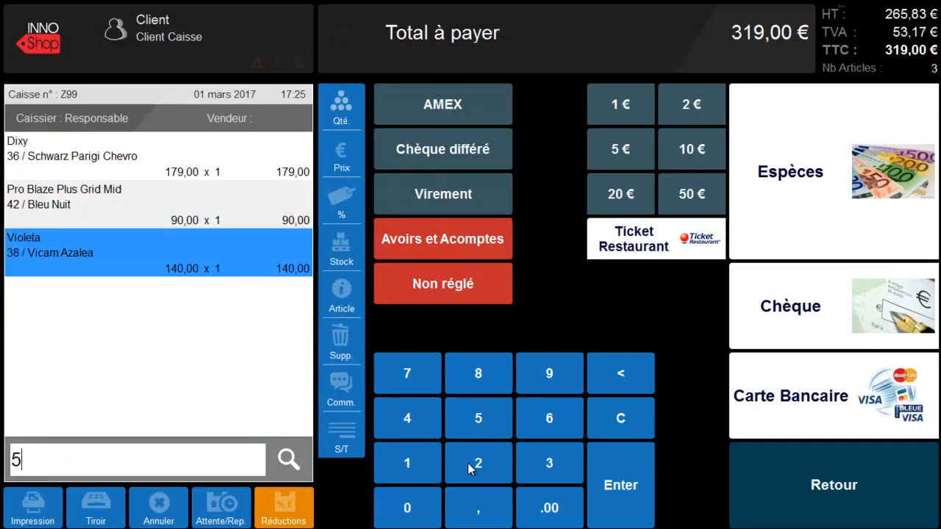
{"action": "left_click", "coordinate": [404, 515]}
{"action": "left_click", "coordinate": [788, 310]}
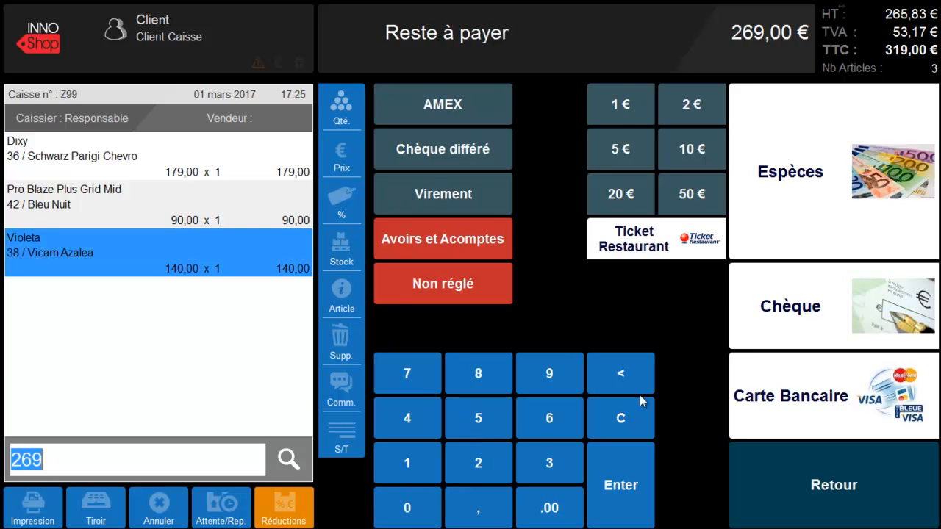
{"action": "left_click", "coordinate": [490, 461]}
{"action": "left_click", "coordinate": [414, 378]}
{"action": "left_click", "coordinate": [408, 507]}
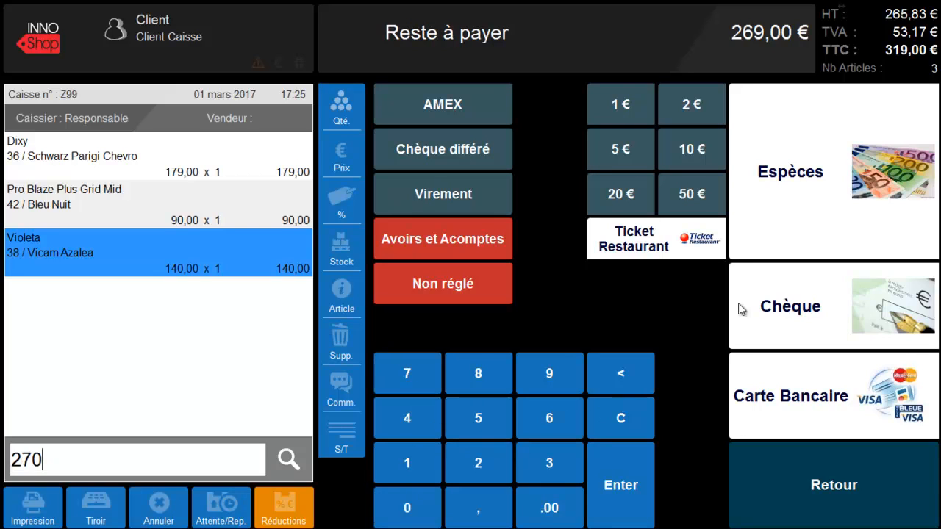
{"action": "left_click", "coordinate": [820, 292]}
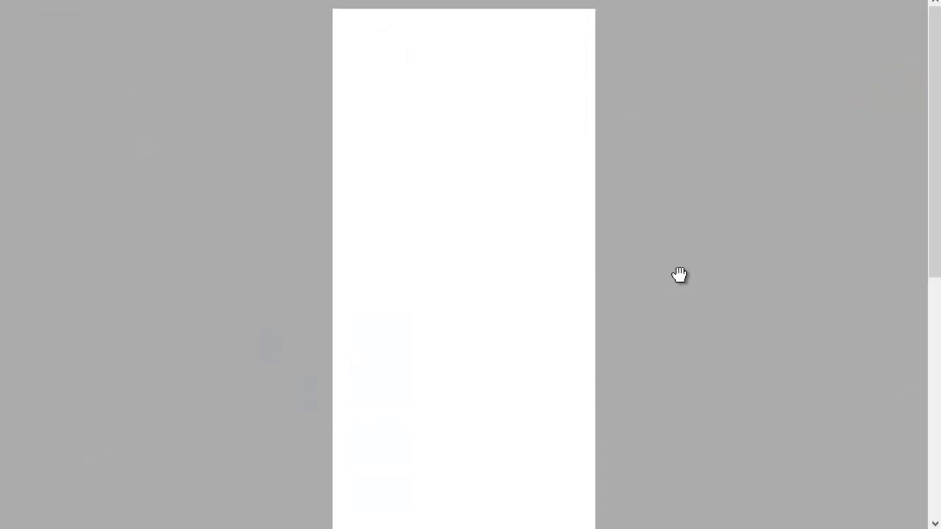
- Look through the receipt of the three-article sale, including its "La troisième offerte" reduction
{"action": "scroll", "coordinate": [566, 294], "scroll_direction": "down", "scroll_amount": 3}
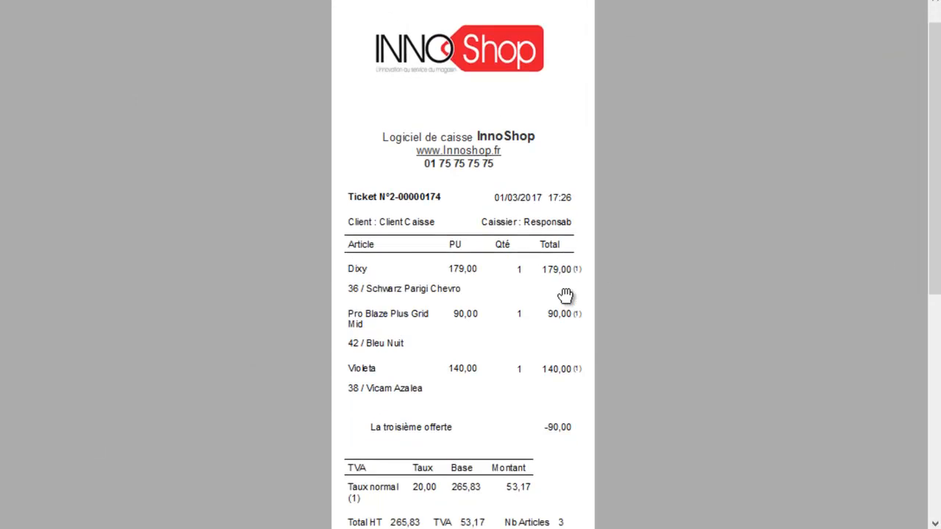
{"action": "scroll", "coordinate": [565, 296], "scroll_direction": "down", "scroll_amount": 3}
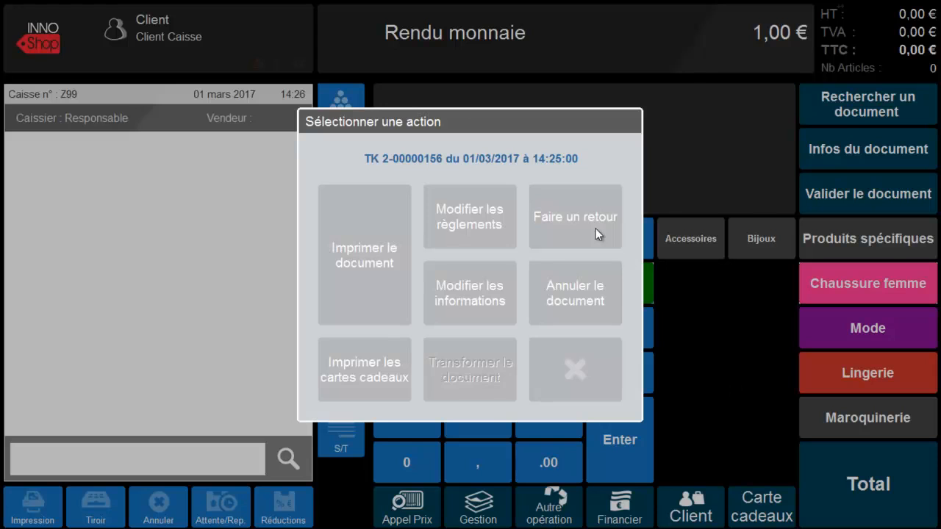
- Make a return from the selected ticket for Pro Blaze Plus Grid Mid 43 / Bleu Nuit and refund it in Espèce
{"action": "left_click", "coordinate": [580, 217]}
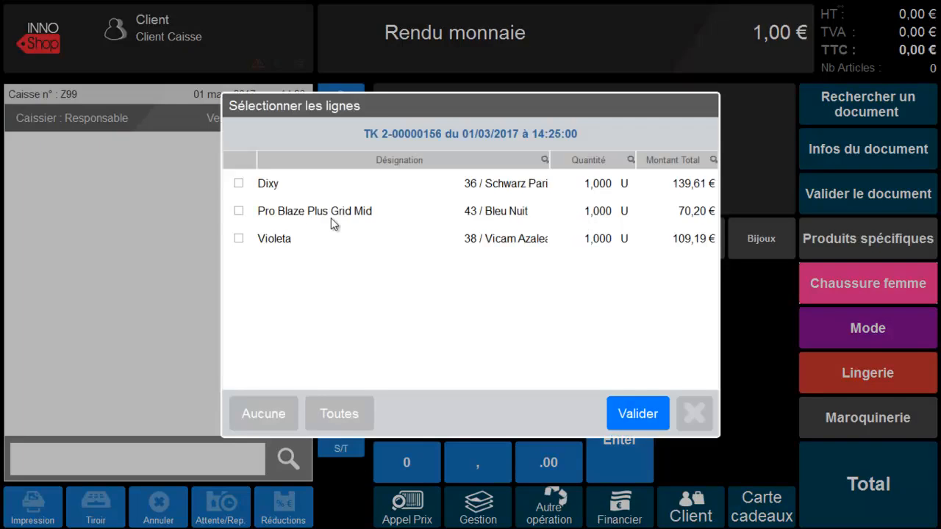
{"action": "left_click", "coordinate": [241, 213]}
{"action": "left_click", "coordinate": [635, 416]}
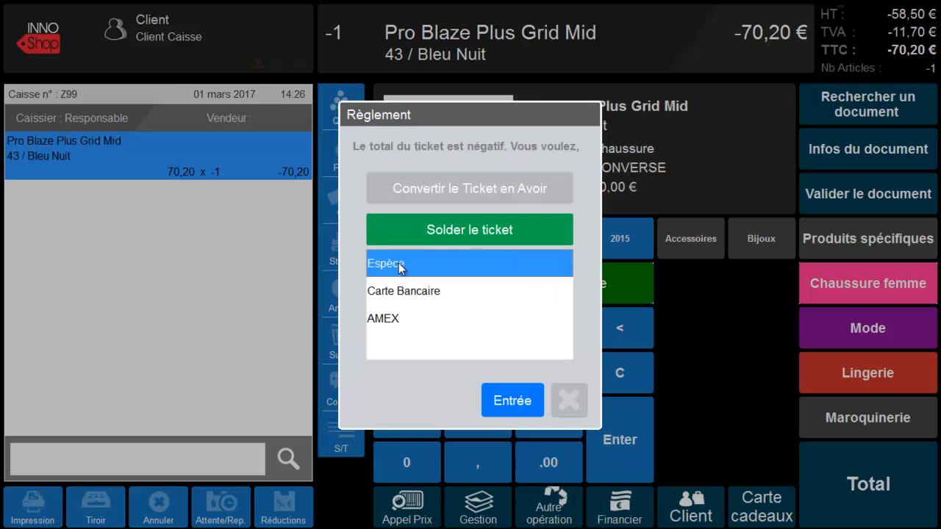
{"action": "left_click", "coordinate": [508, 399]}
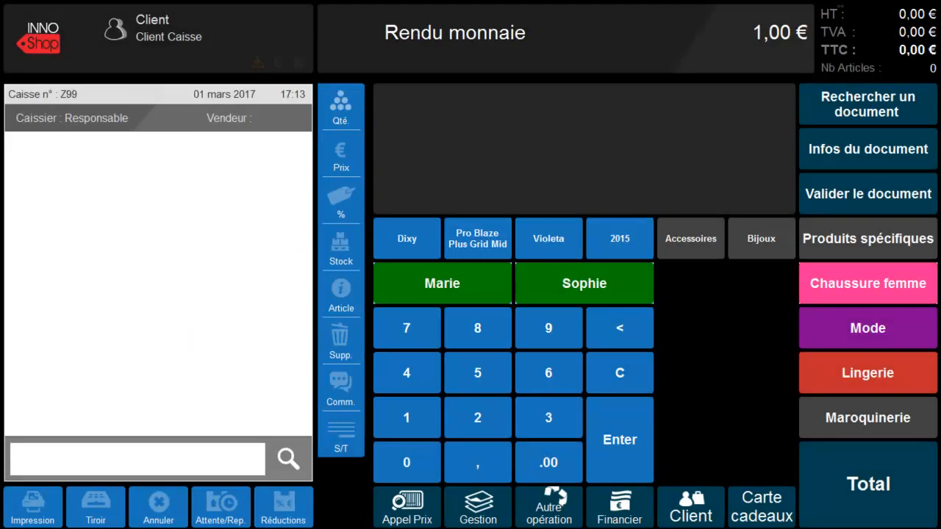
- Search for "levis" and add Levis 501 in S / Bleu and XL / Bleu to a new sale
{"action": "type", "text": "levis"}
{"action": "key", "text": "Return"}
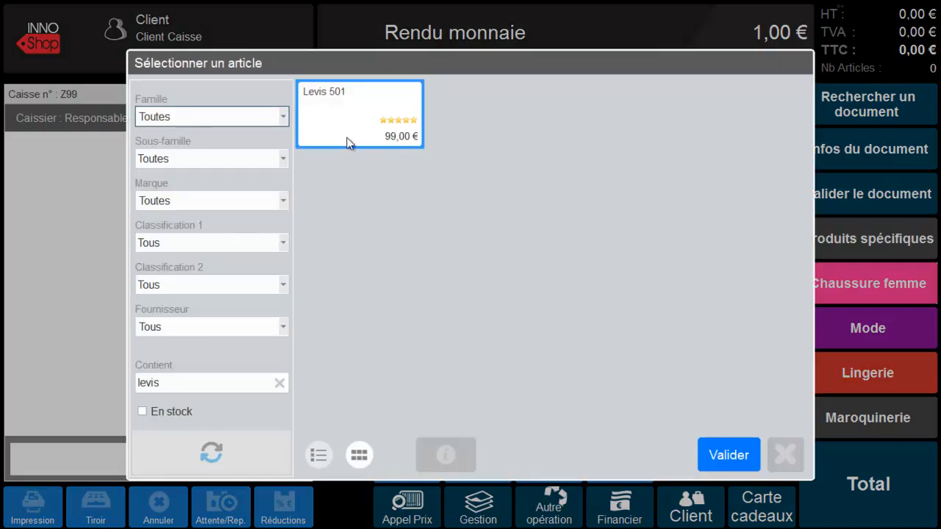
{"action": "double_click", "coordinate": [347, 133]}
{"action": "double_click", "coordinate": [352, 218]}
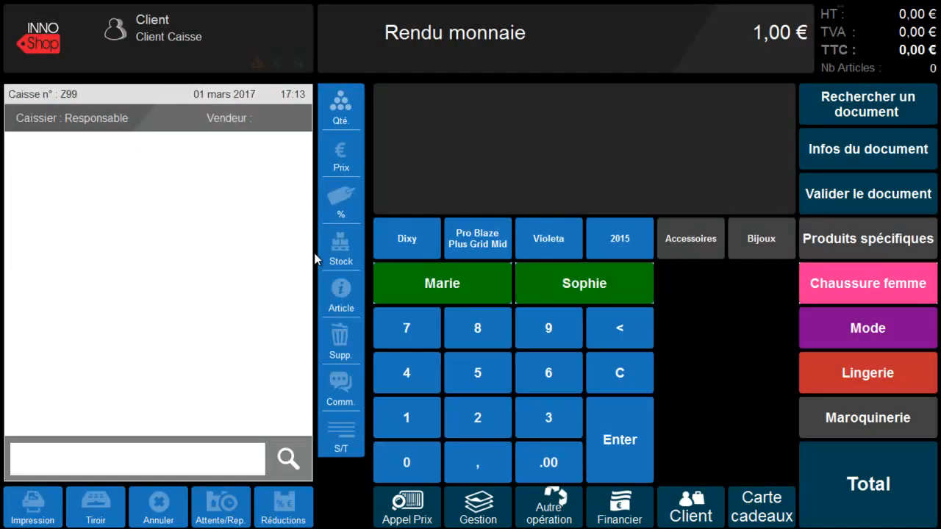
{"action": "left_click", "coordinate": [135, 453]}
{"action": "type", "text": "lev"}
{"action": "key", "text": "Return"}
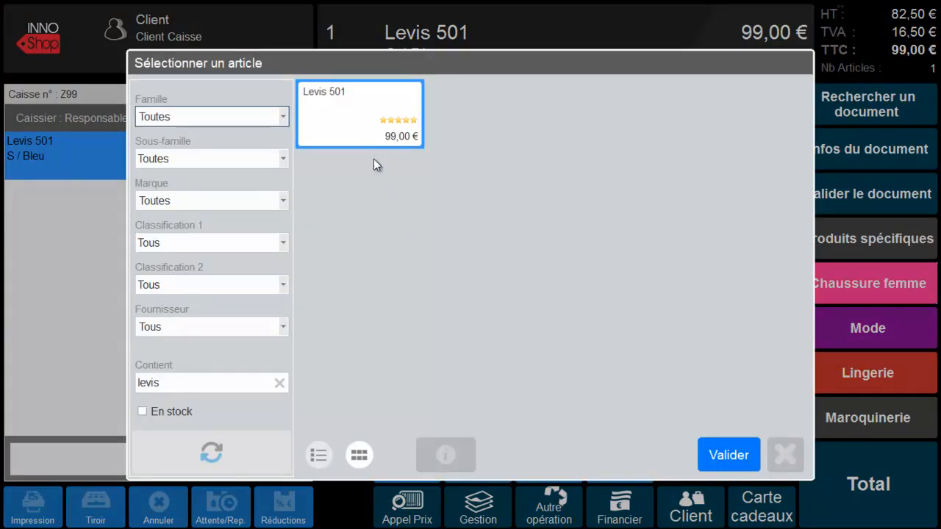
{"action": "left_click", "coordinate": [373, 136]}
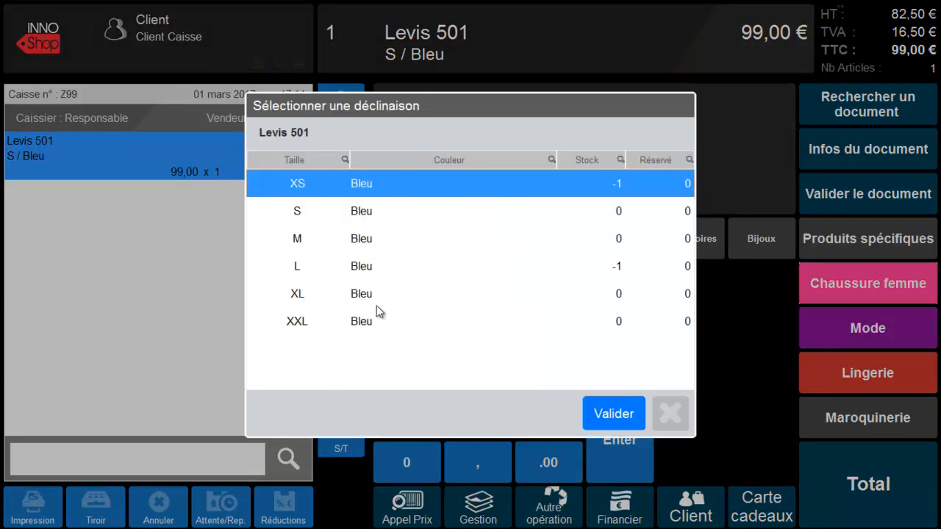
{"action": "left_click", "coordinate": [363, 295]}
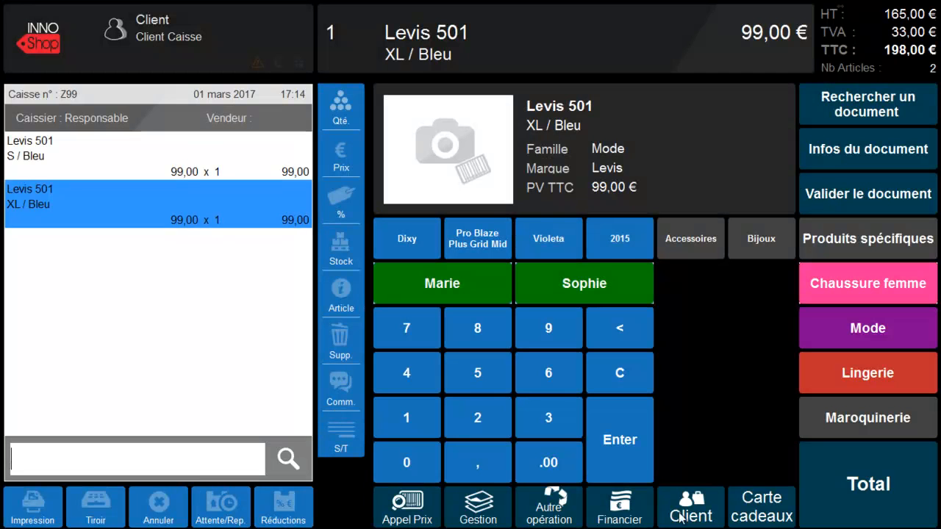
- Total and settle the Levis 501 sale, and look through its receipt
{"action": "left_click", "coordinate": [855, 492]}
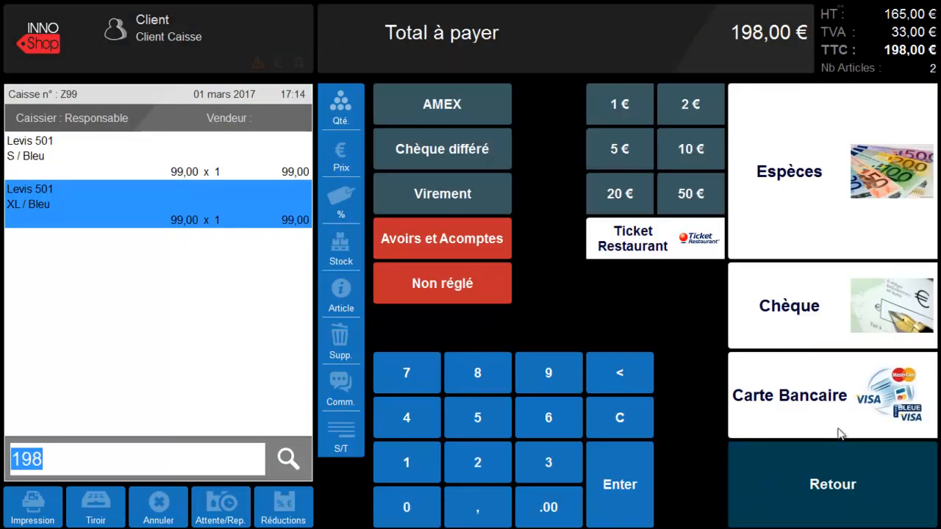
{"action": "left_click", "coordinate": [625, 415]}
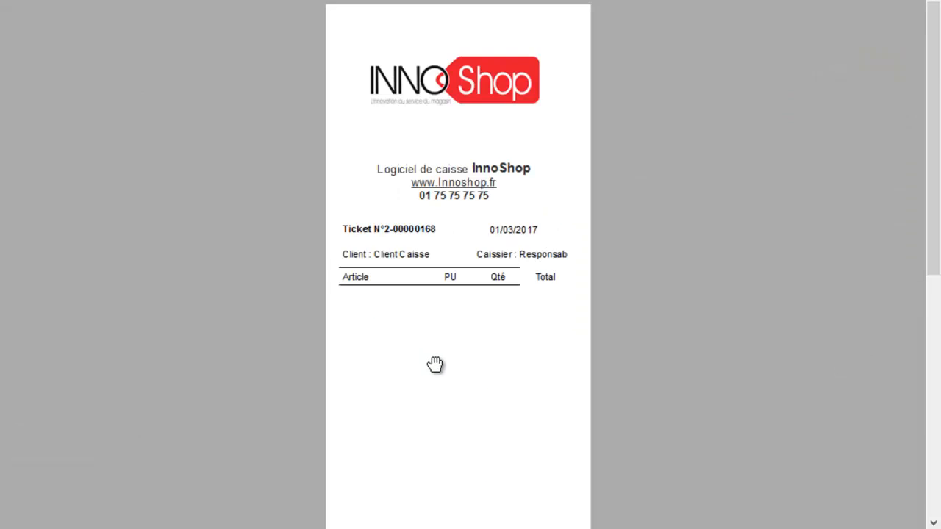
{"action": "scroll", "coordinate": [435, 368], "scroll_direction": "down", "scroll_amount": 5}
{"action": "scroll", "coordinate": [439, 372], "scroll_direction": "down", "scroll_amount": 2}
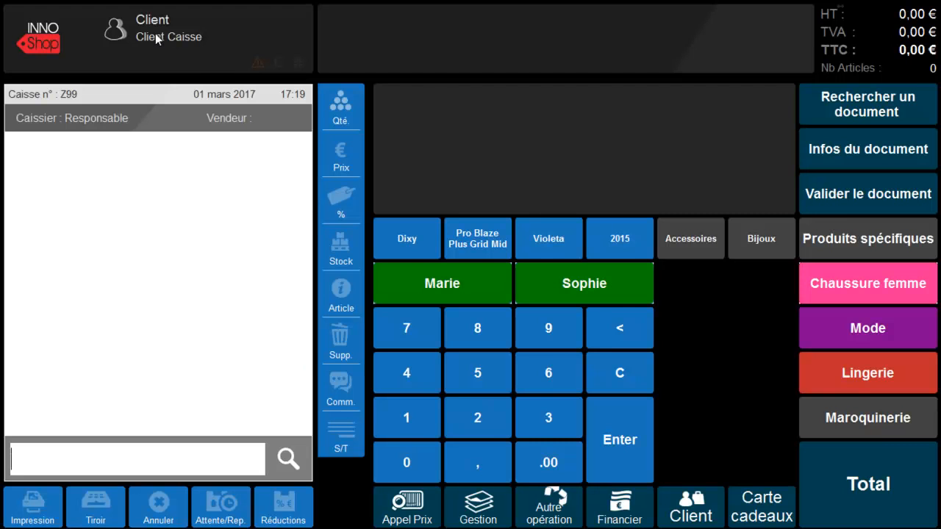
- Assign a registered client to the sale by surname and ring up Pro Blaze Plus Grid Mid 42 / Bleu Nuit
{"action": "left_click", "coordinate": [155, 33]}
{"action": "type", "text": "dutron"}
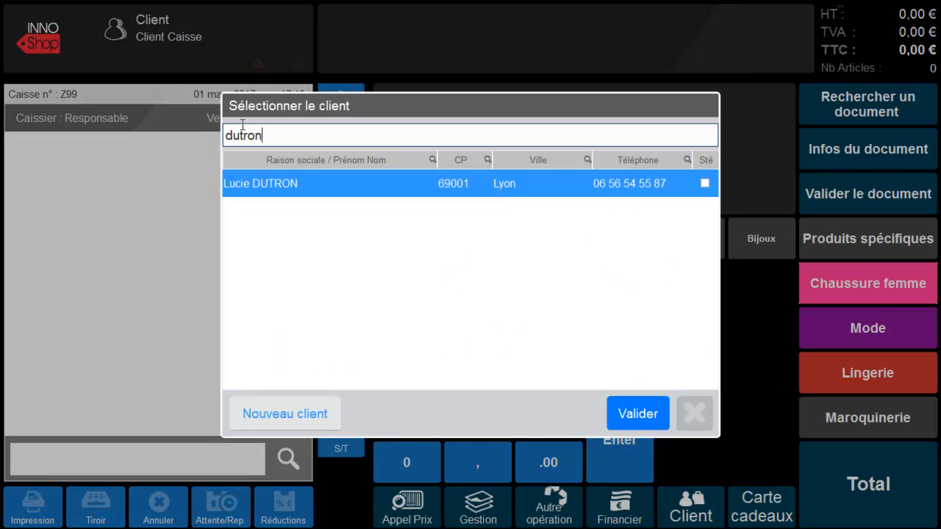
{"action": "key", "text": "Return"}
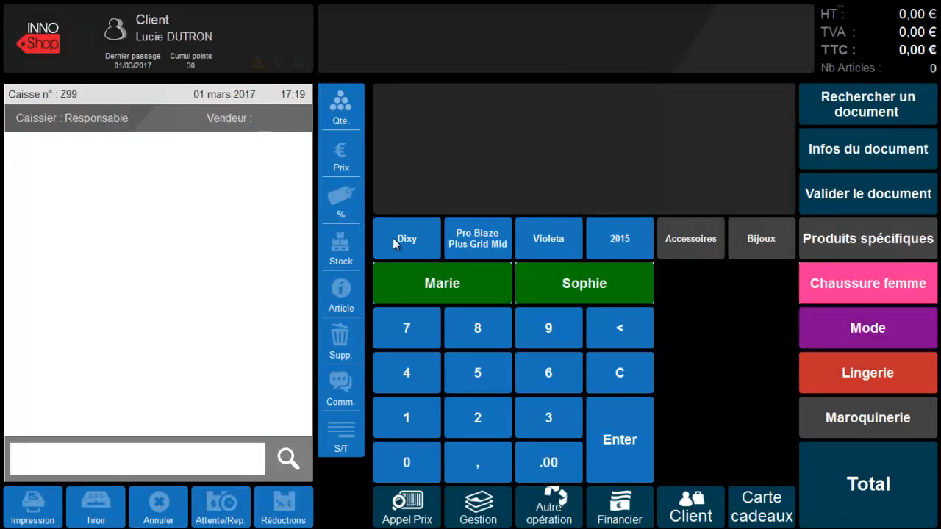
{"action": "left_click", "coordinate": [471, 241]}
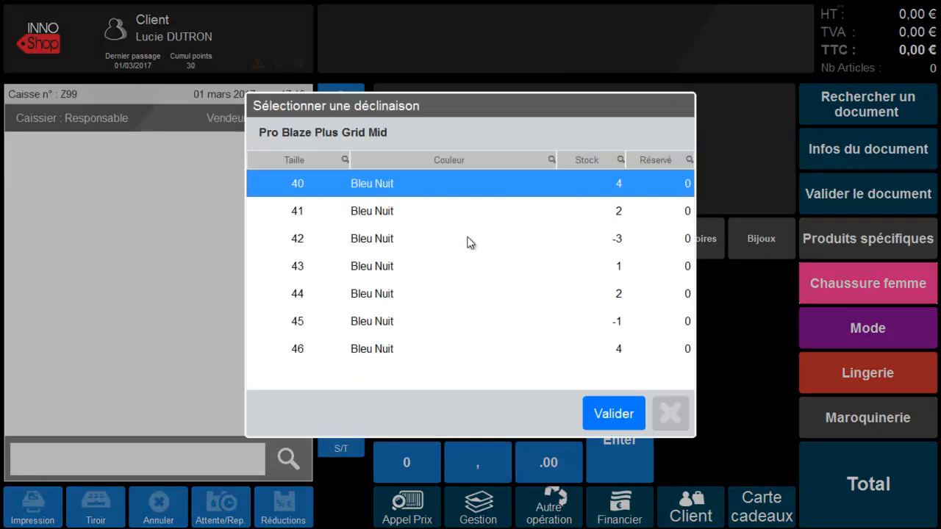
{"action": "double_click", "coordinate": [390, 228]}
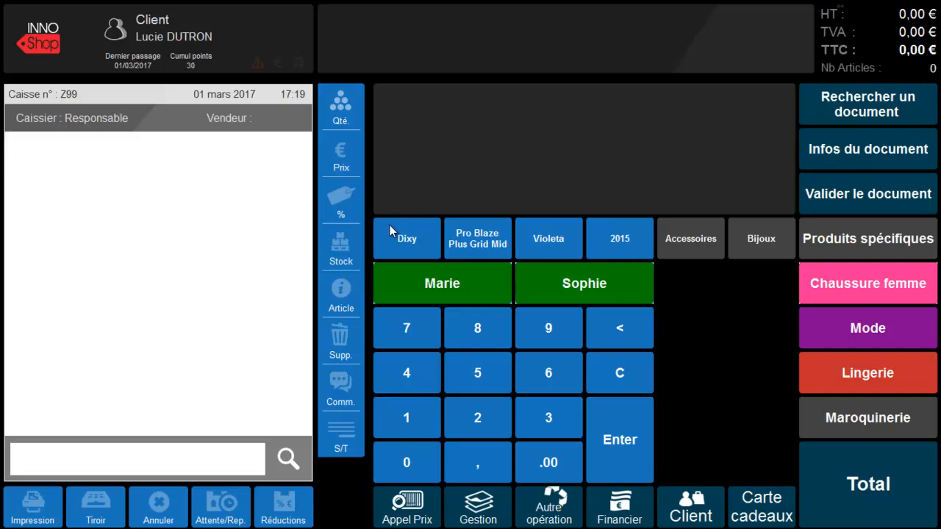
- Settle the client's sale by Carte Bancaire and review the receipt down to the Chèque fidélité
{"action": "left_click", "coordinate": [865, 485]}
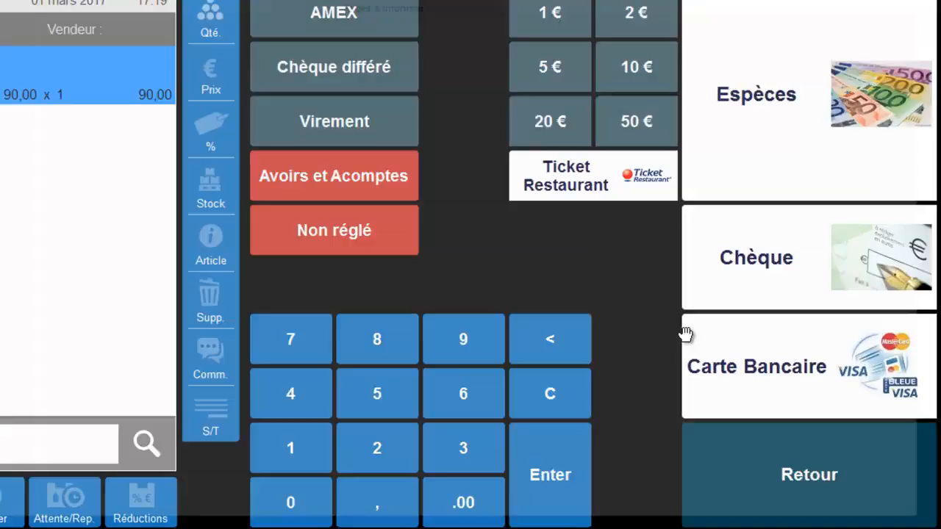
{"action": "left_click", "coordinate": [684, 335]}
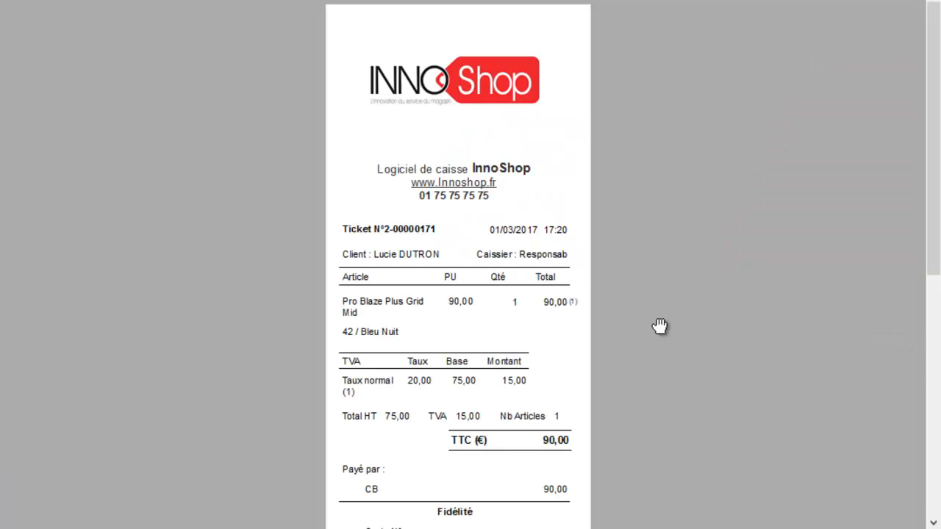
{"action": "scroll", "coordinate": [527, 315], "scroll_direction": "down", "scroll_amount": 2}
{"action": "scroll", "coordinate": [526, 314], "scroll_direction": "down", "scroll_amount": 4}
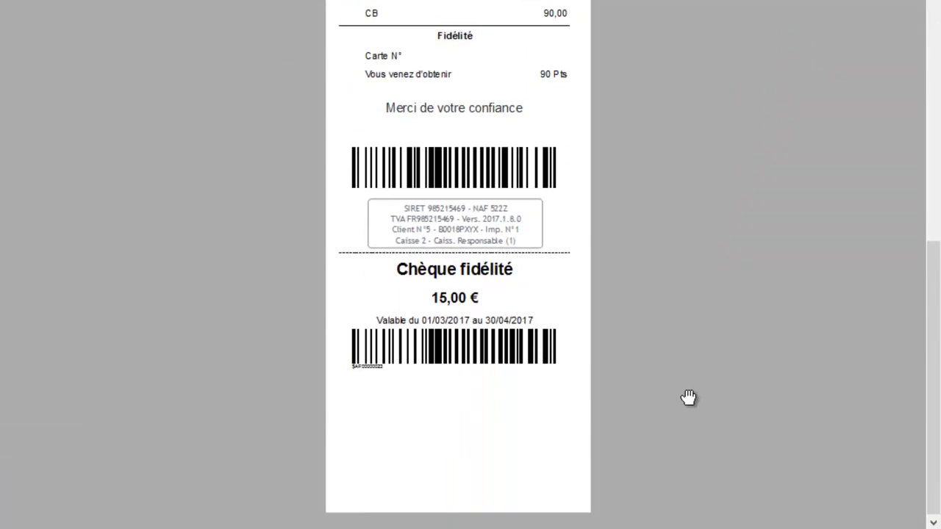
{"action": "left_click", "coordinate": [689, 397]}
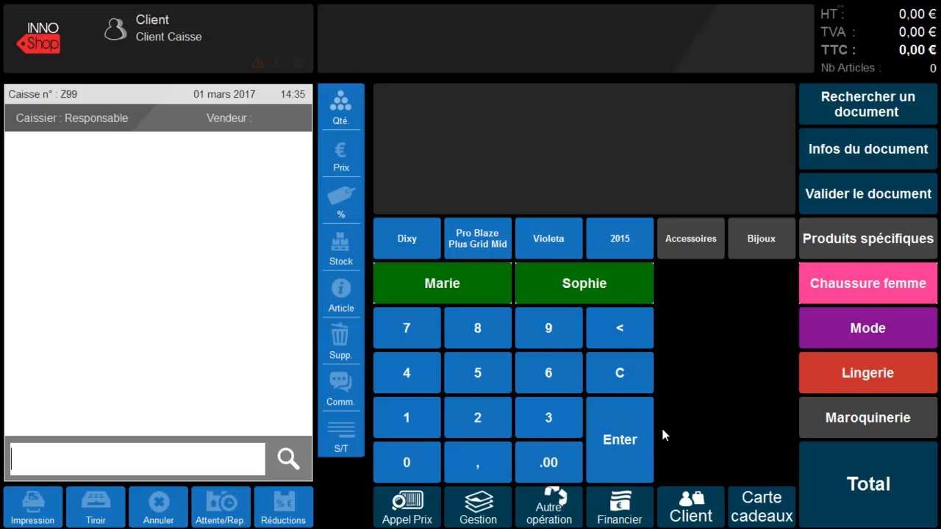
- Open the gift card function and exit the register to the home screen
{"action": "left_click", "coordinate": [762, 517]}
{"action": "left_click", "coordinate": [43, 42]}
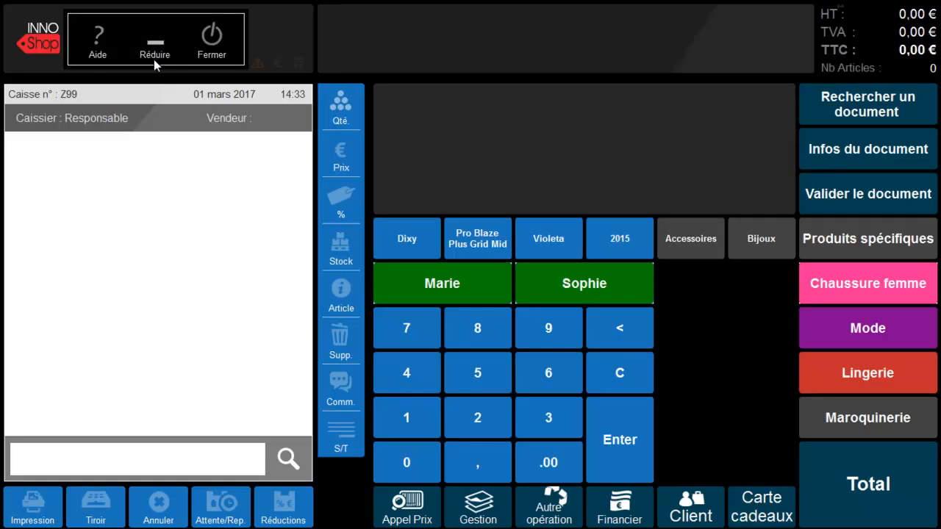
{"action": "left_click", "coordinate": [211, 46]}
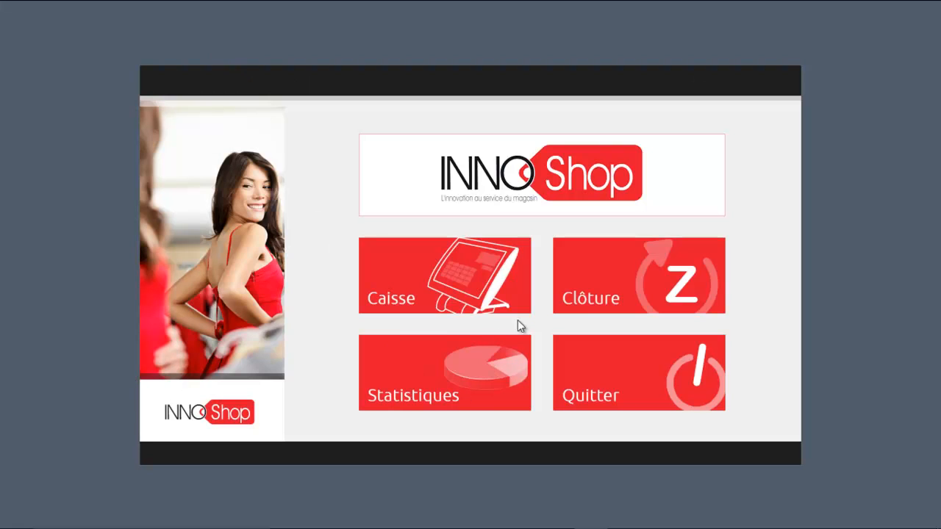
- Start closing the cash session and list its payments made by CB
{"action": "left_click", "coordinate": [617, 272]}
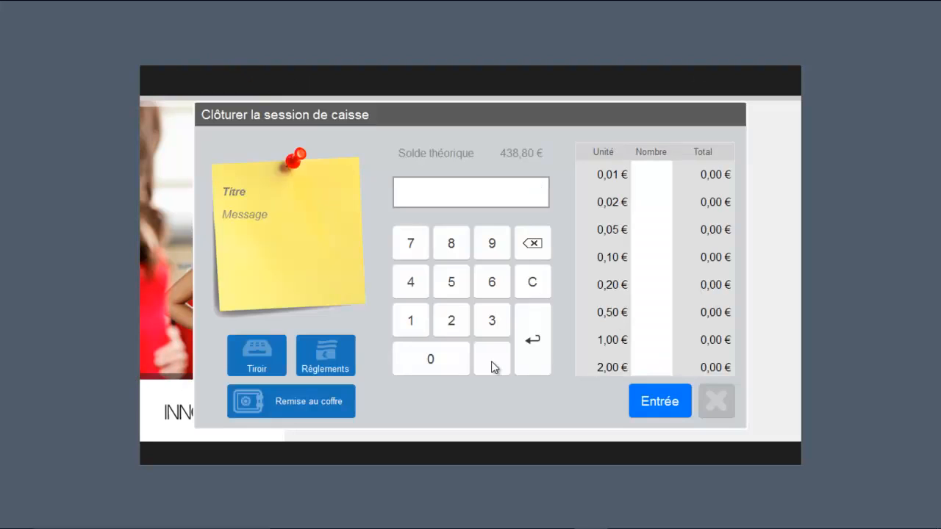
{"action": "left_click", "coordinate": [325, 354]}
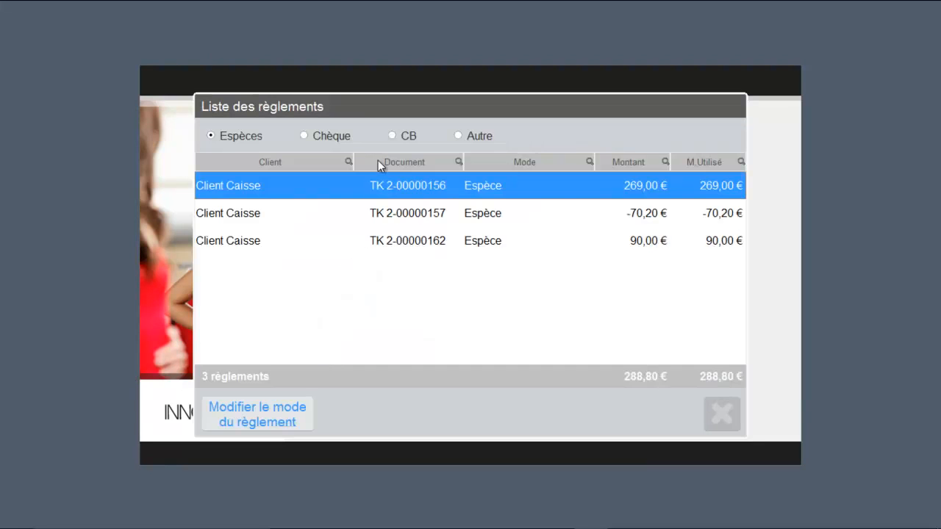
{"action": "left_click", "coordinate": [392, 135]}
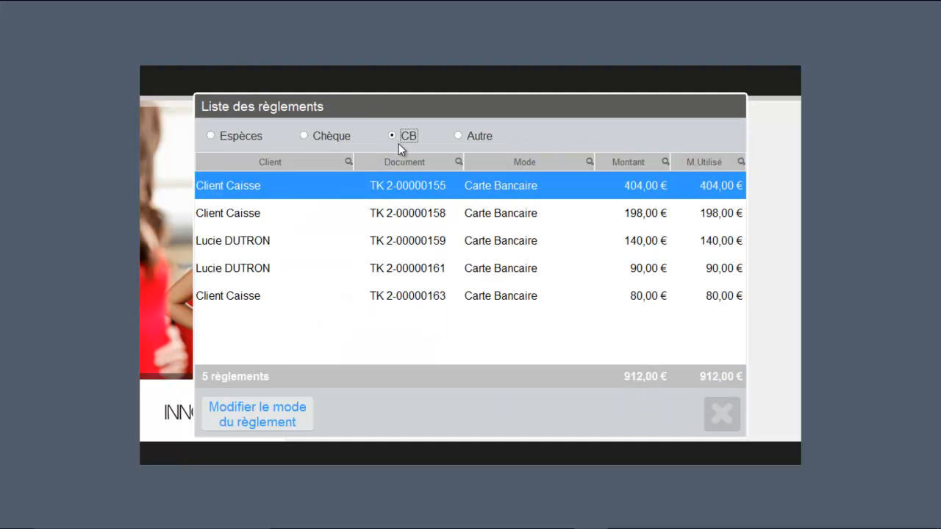
- Change the 80 € Carte Bancaire payment's mode to Chèque and leave the payment list
{"action": "left_click", "coordinate": [478, 301]}
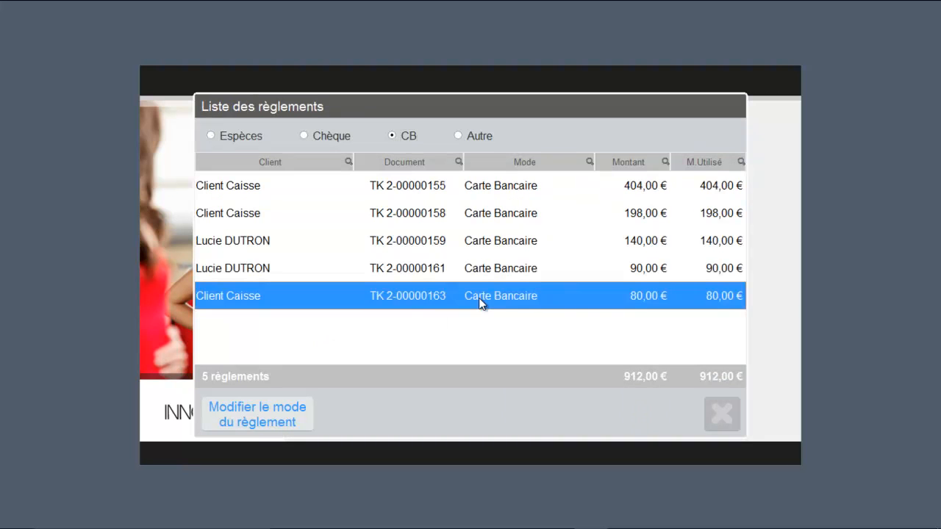
{"action": "left_click", "coordinate": [272, 411]}
{"action": "left_click", "coordinate": [503, 191]}
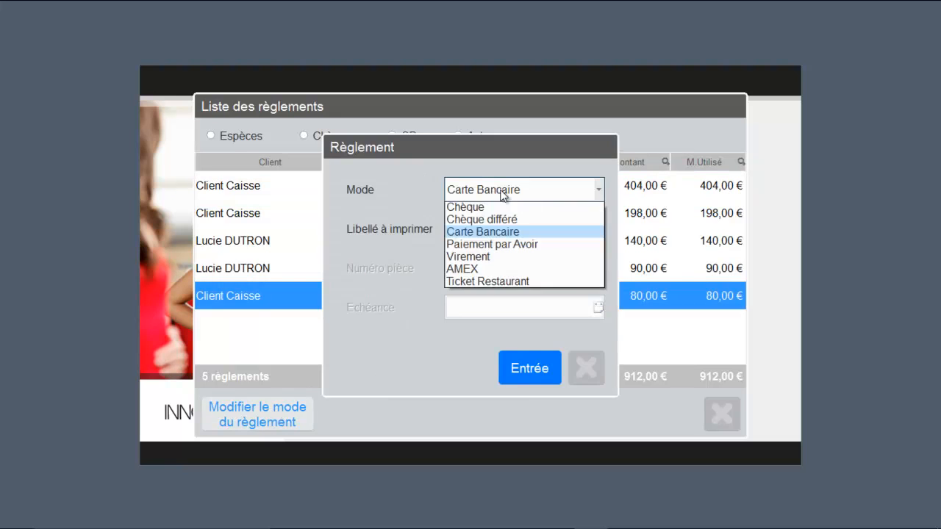
{"action": "left_click", "coordinate": [494, 220]}
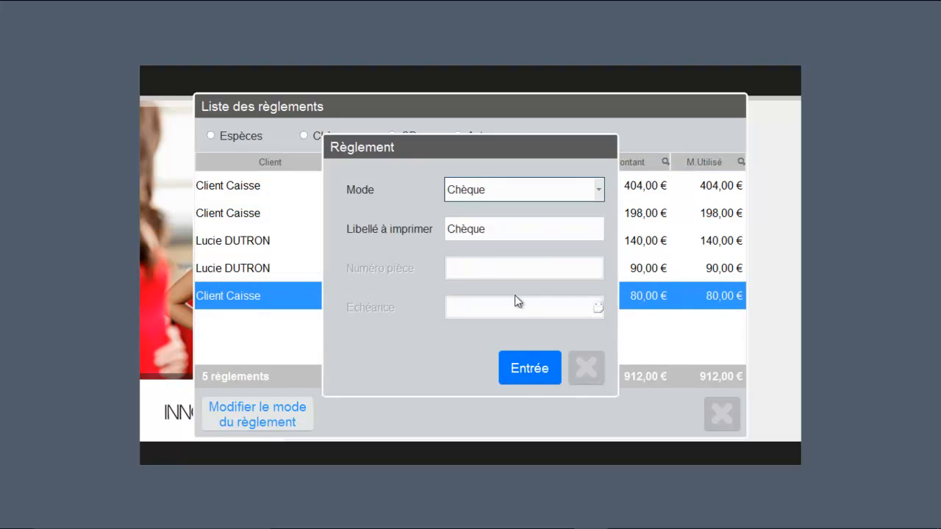
{"action": "left_click", "coordinate": [525, 378]}
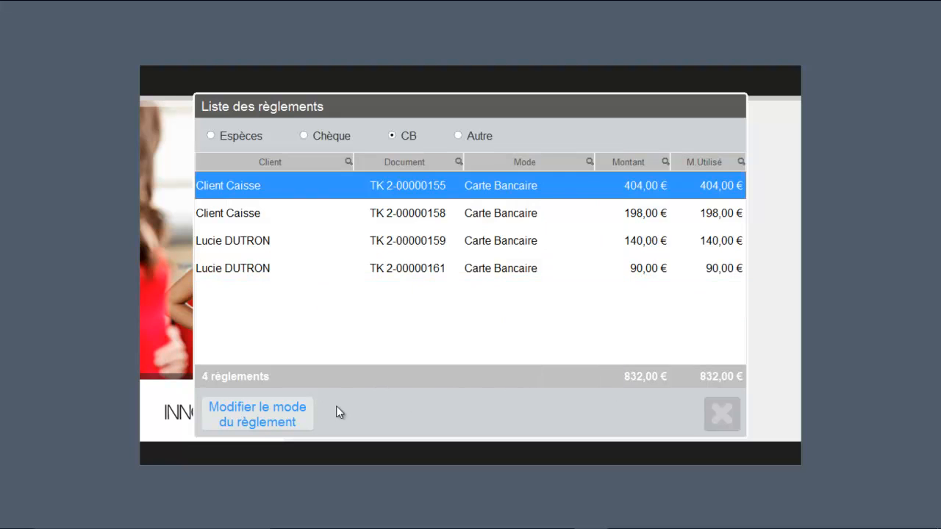
{"action": "left_click", "coordinate": [723, 415]}
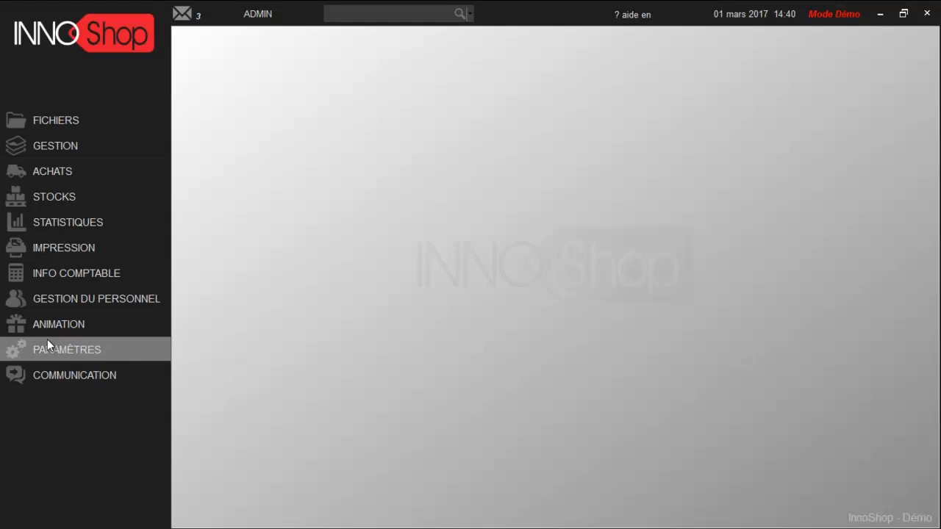
- Open the gift card statistics comparing the years 2016 and 2017 and refresh the figures
{"action": "left_click", "coordinate": [59, 332]}
{"action": "left_click", "coordinate": [303, 146]}
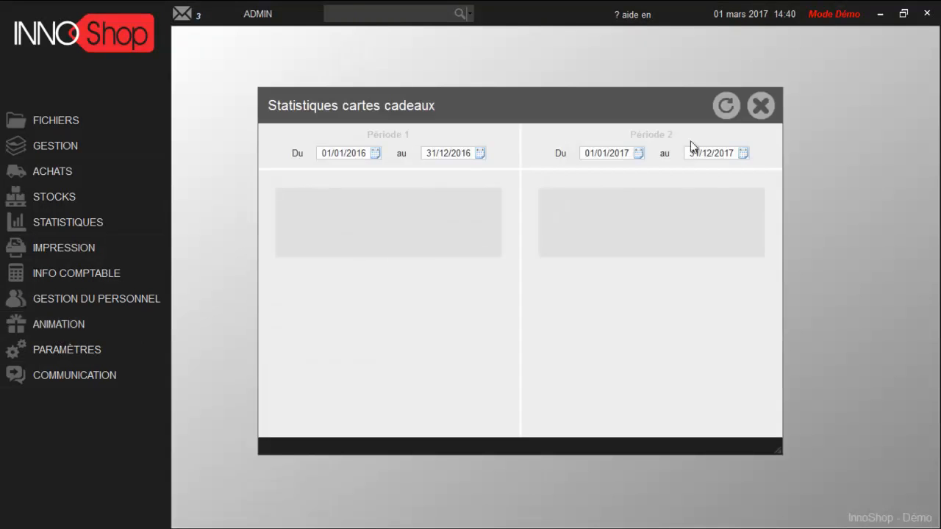
{"action": "left_click", "coordinate": [726, 106]}
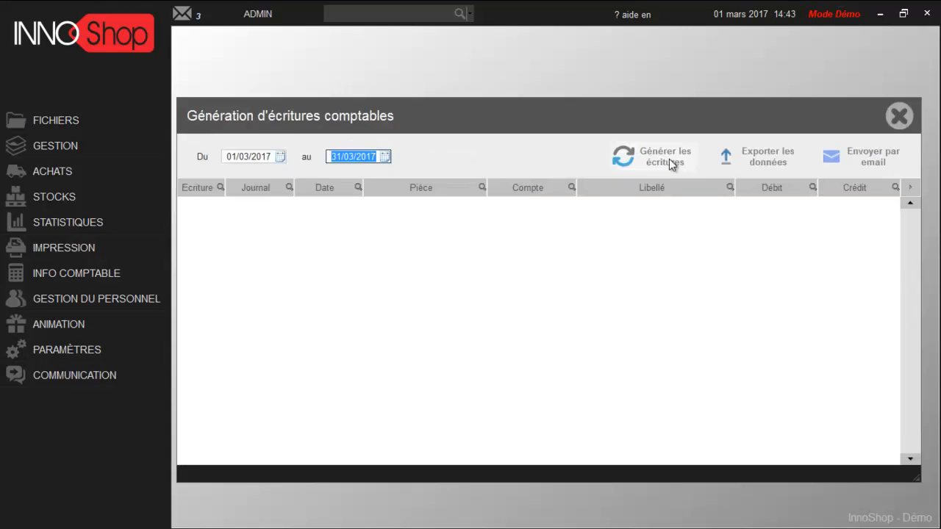
- Generate the accounting entries from 01/03/2017 to 31/03/2017 and open the e-mail for sending them
{"action": "left_click", "coordinate": [671, 163]}
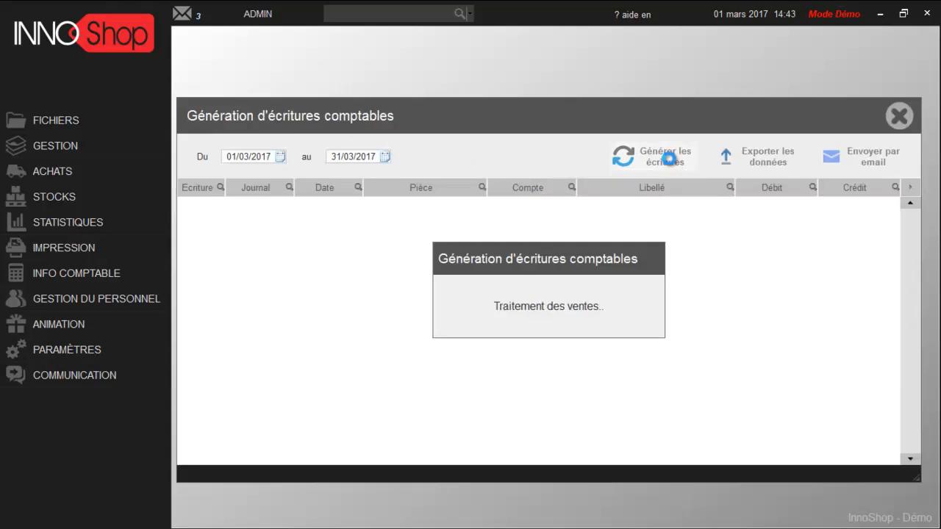
{"action": "left_click", "coordinate": [851, 161]}
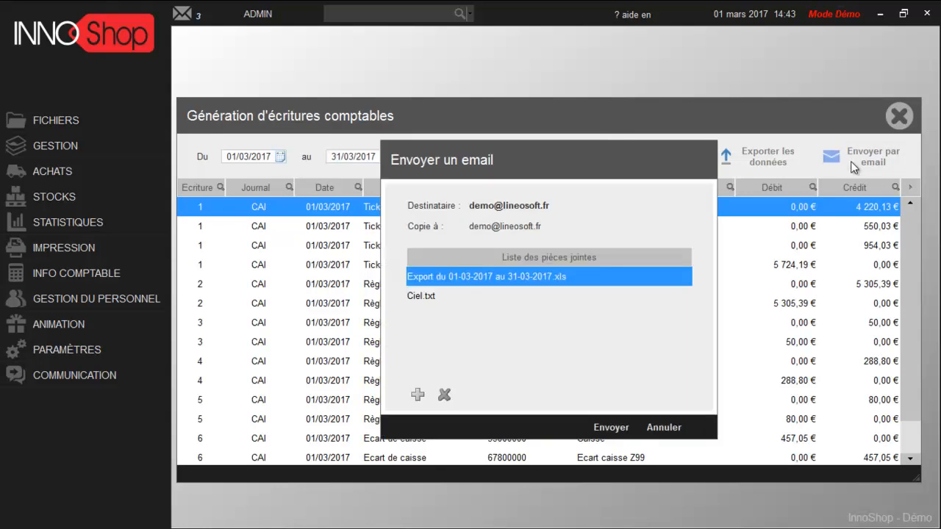